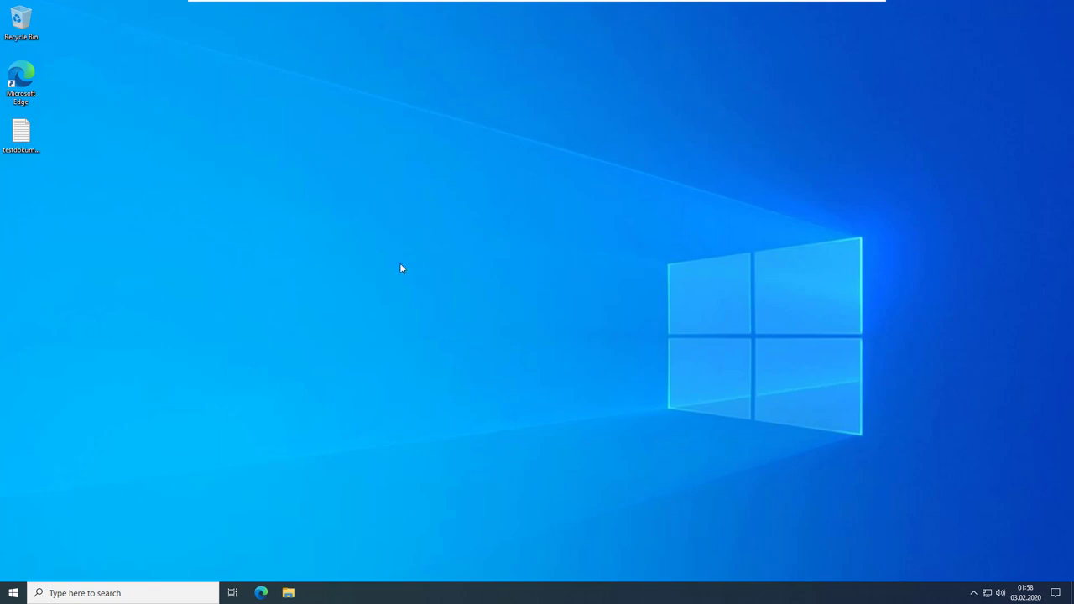
- Search Windows for 'backup' so Backup settings appears as the best match
left_click(15, 592)
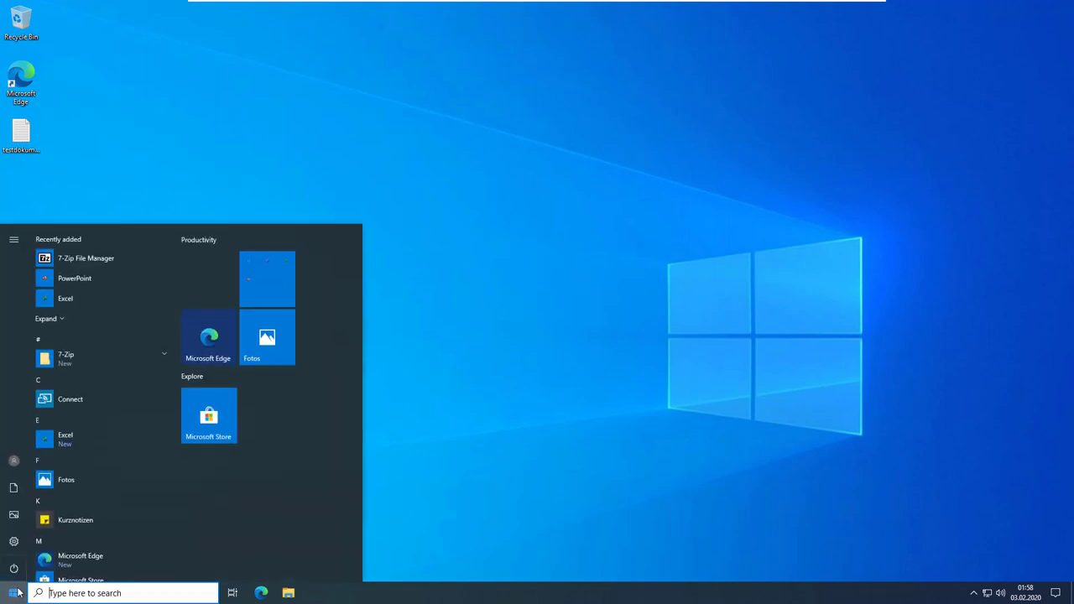
left_click(686, 327)
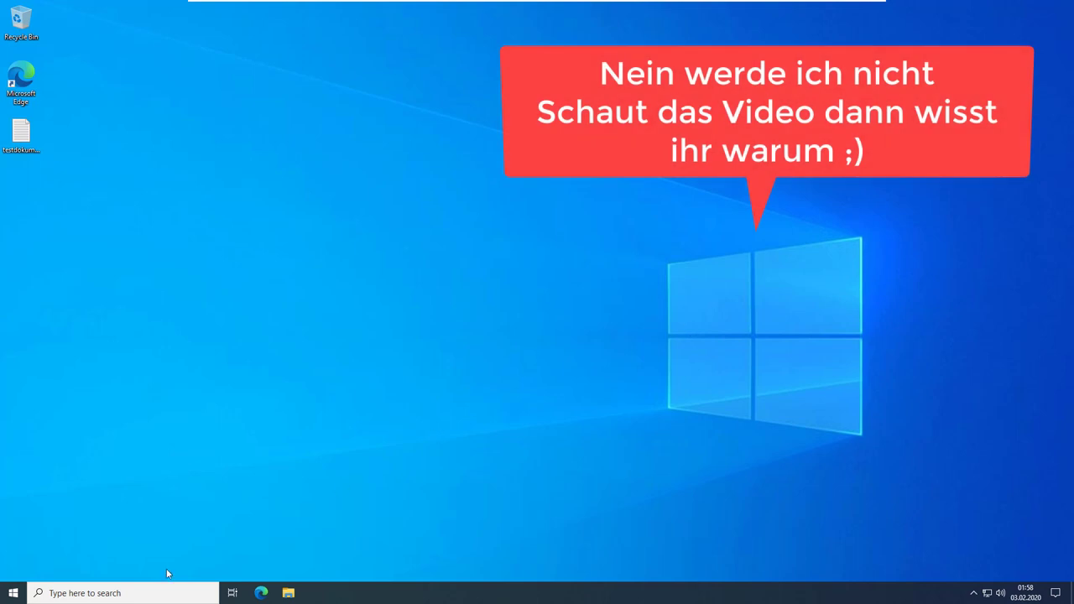
left_click(145, 593)
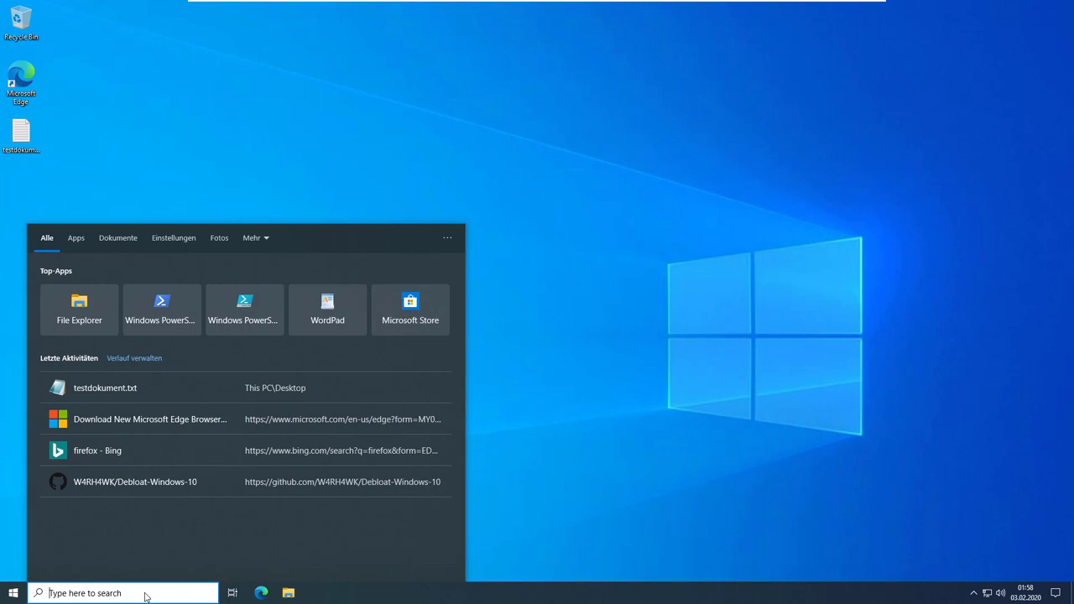
type("backup")
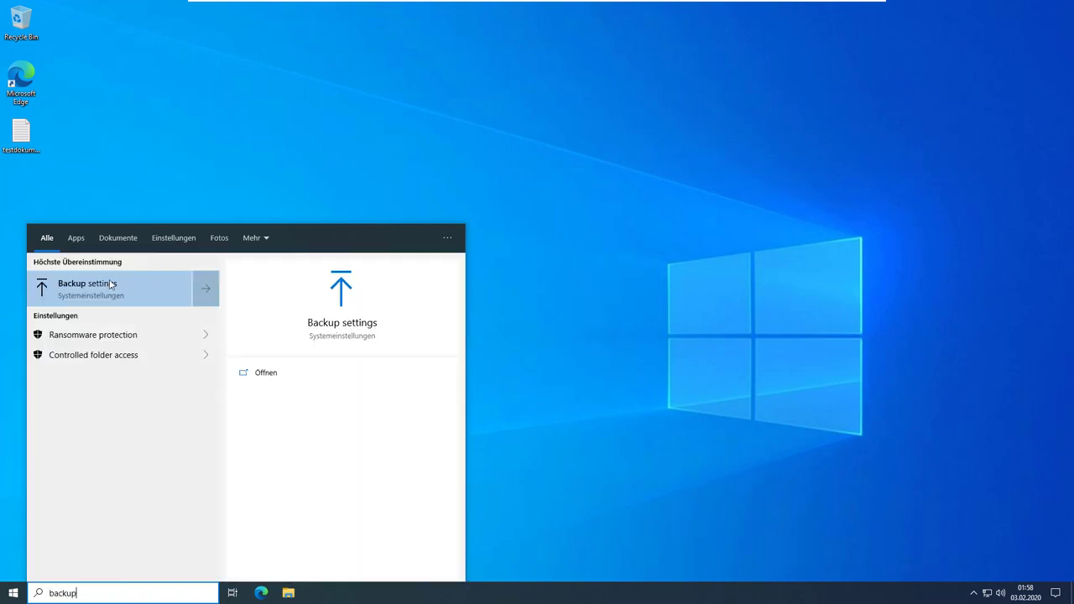
- Go from Backup settings through More options to the advanced settings in File History
left_click(109, 285)
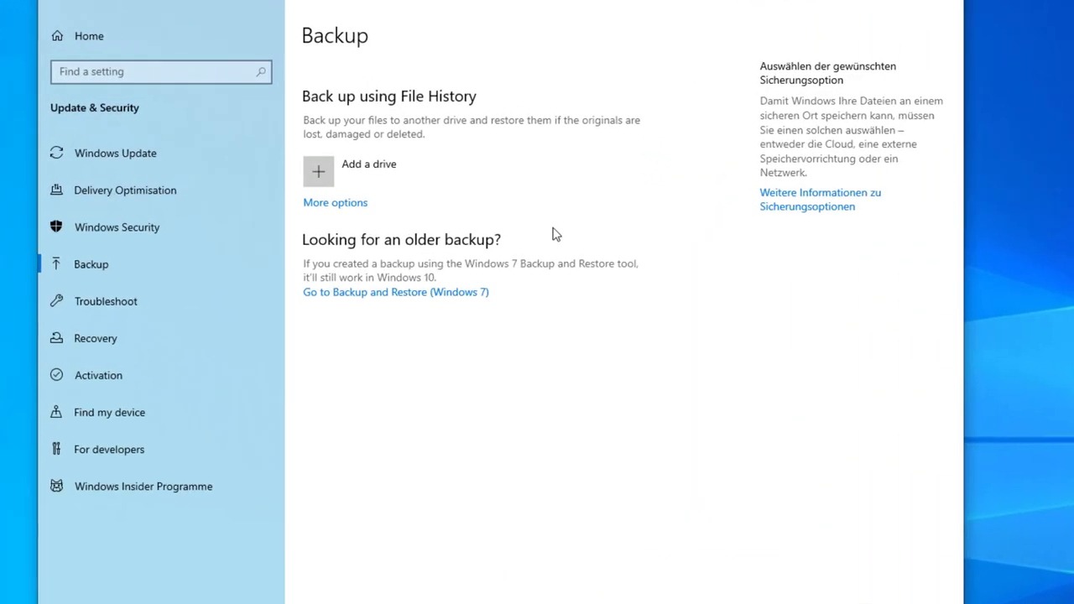
left_click(347, 190)
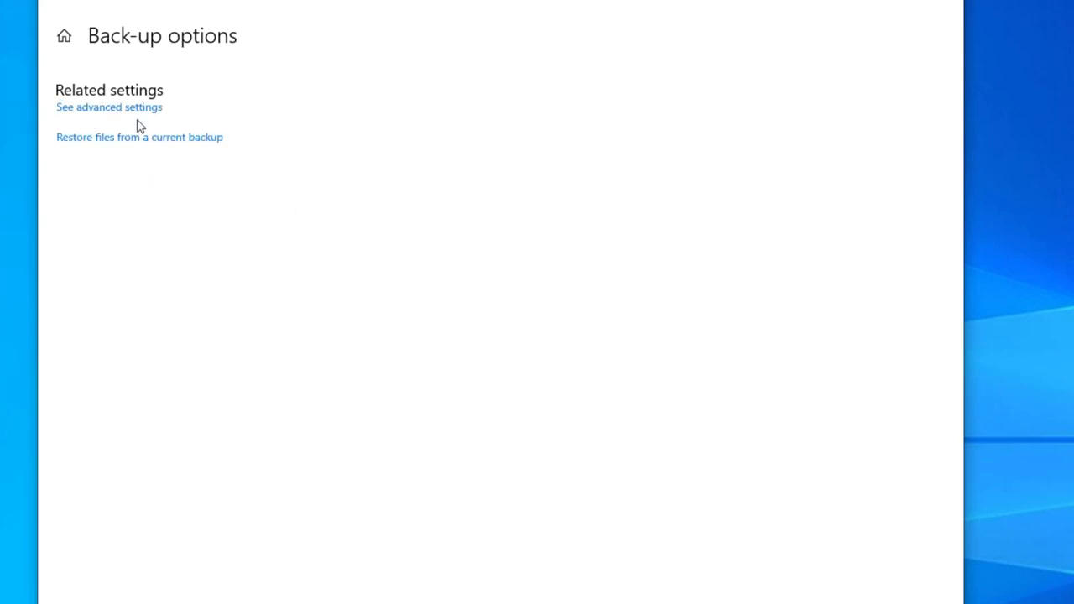
left_click(138, 110)
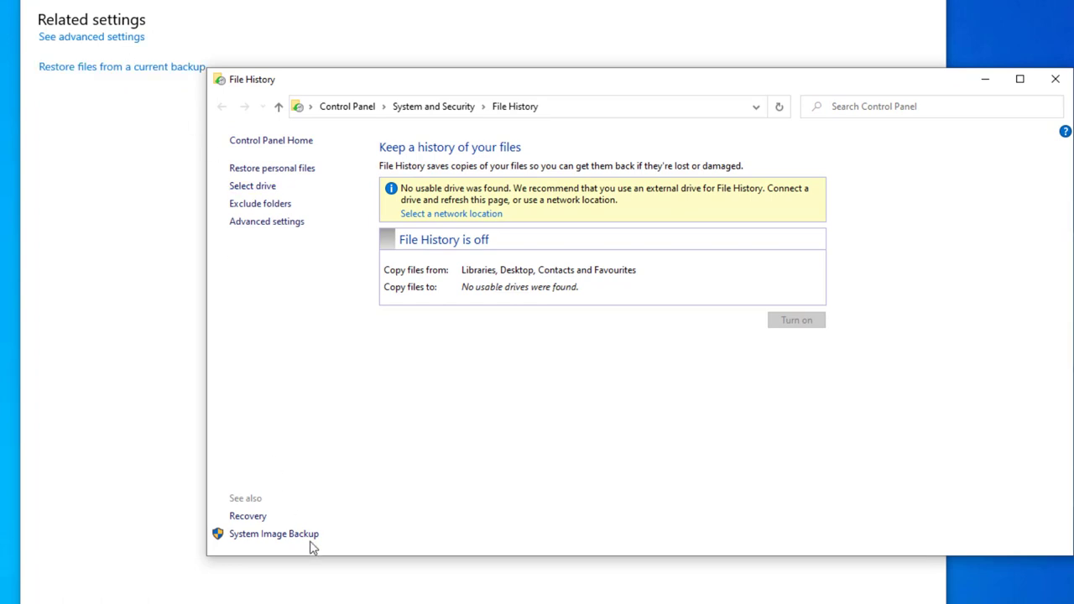
- Open System Image Backup from File History's See also section
left_click(310, 541)
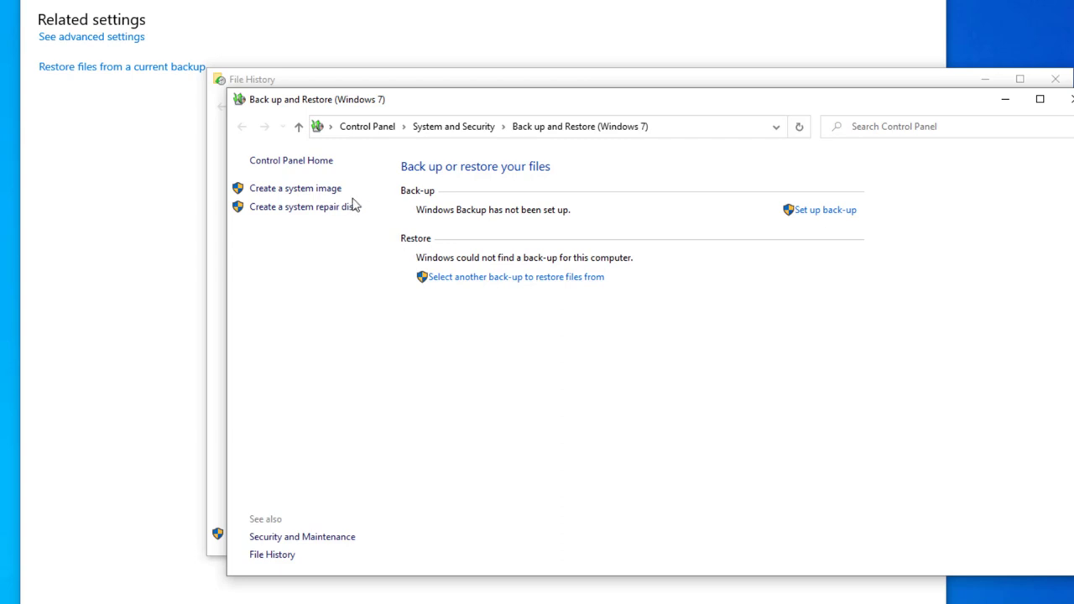
- Create a system image targeting the network share \\192.168.0.35\Download with its credentials
left_click(327, 189)
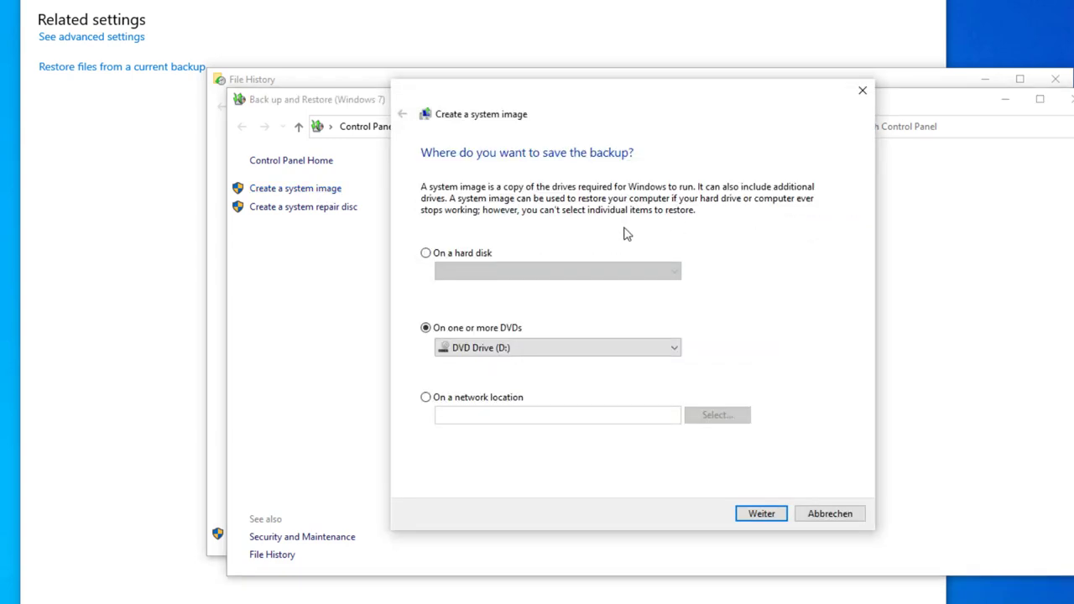
left_click(487, 256)
left_click(488, 397)
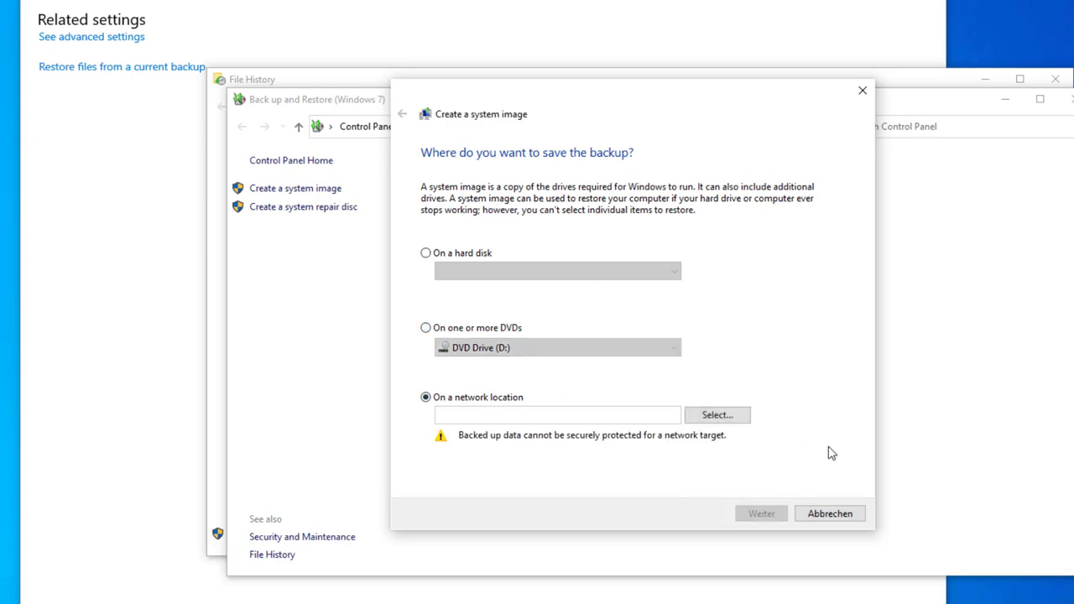
left_click(720, 418)
type("\\192.168.0.")
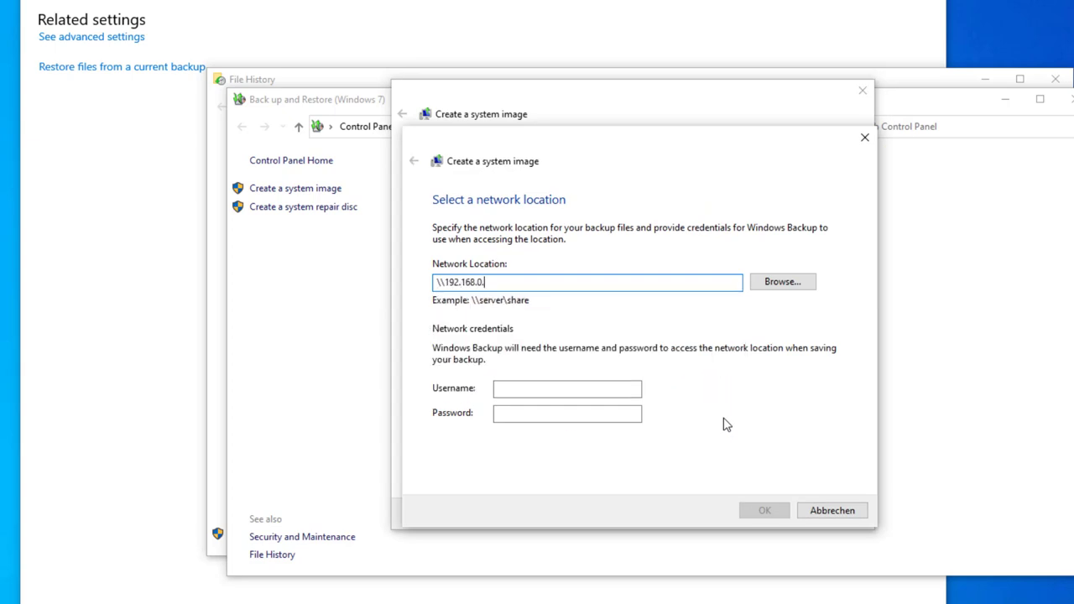
type("35\\Downl")
key("Down")
key("Return")
left_click(563, 391)
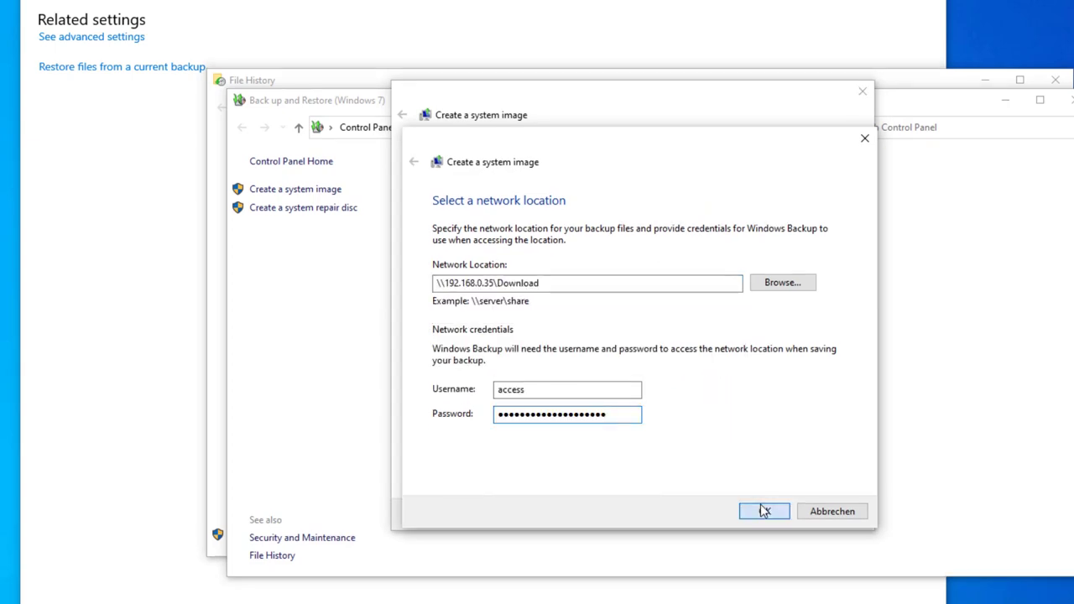
left_click(764, 511)
- Confirm the EFI and C: partitions and start saving the system image
left_click_drag(479, 108, 974, 149)
left_click(653, 137)
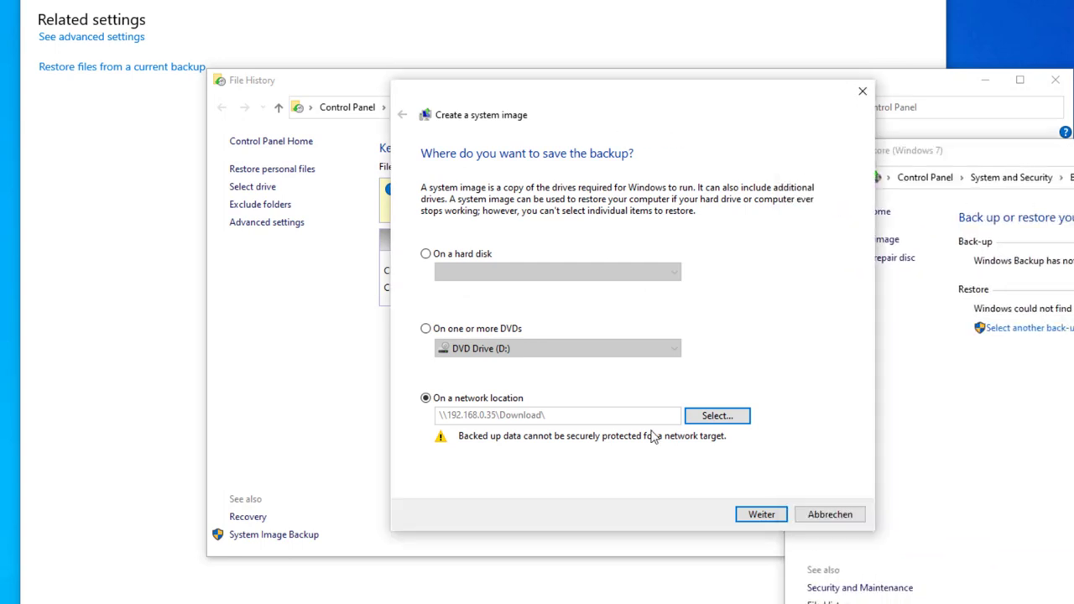
left_click(770, 516)
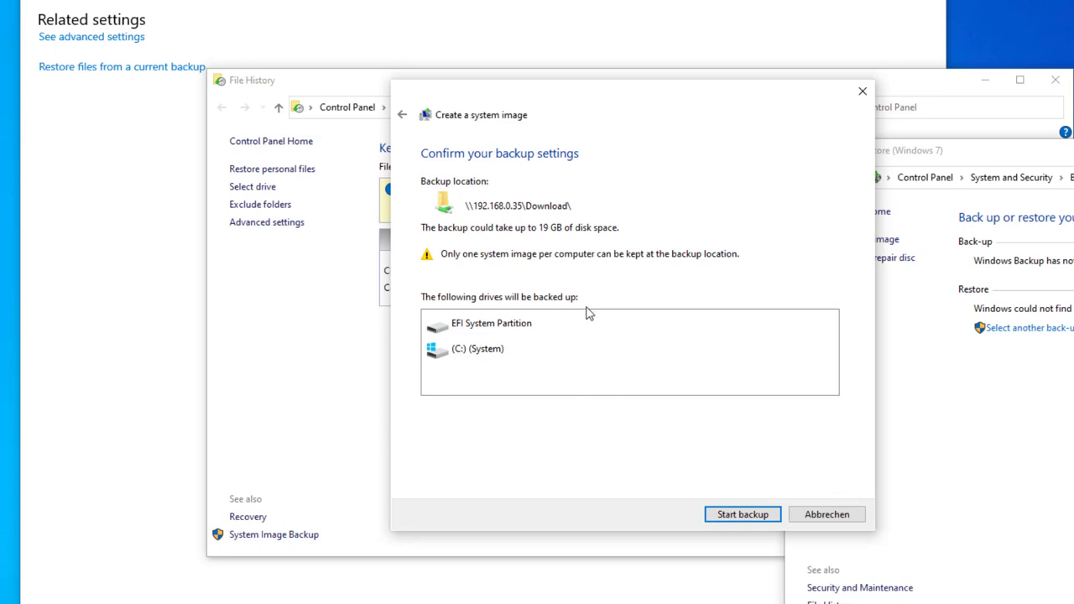
left_click(767, 514)
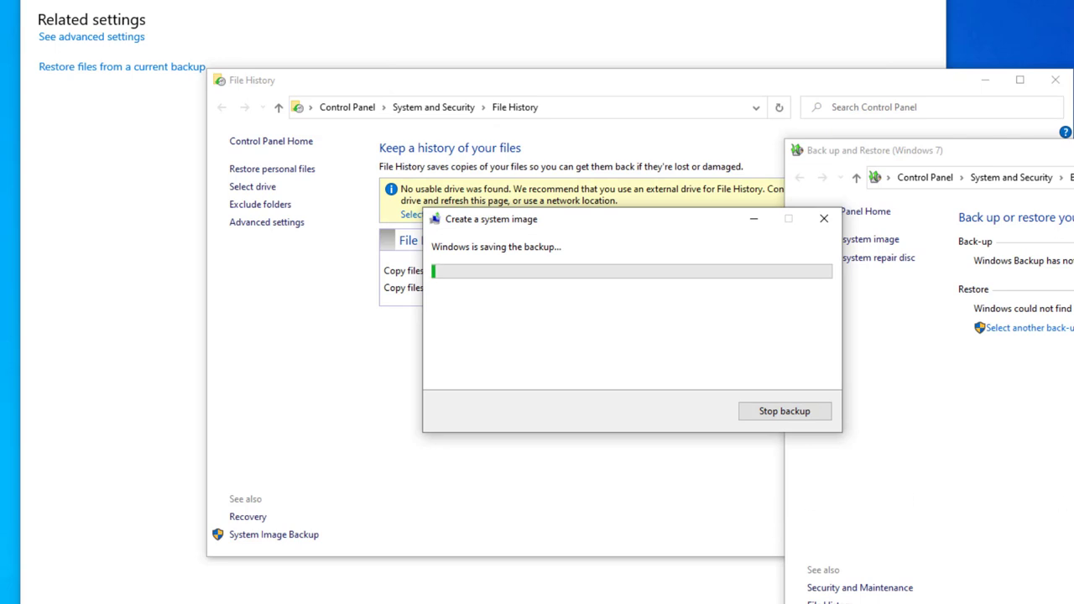
- Try creating a system repair disc on DVD Drive (D:) and dismiss the resulting error
left_click(998, 217)
left_click_drag(984, 161, 696, 148)
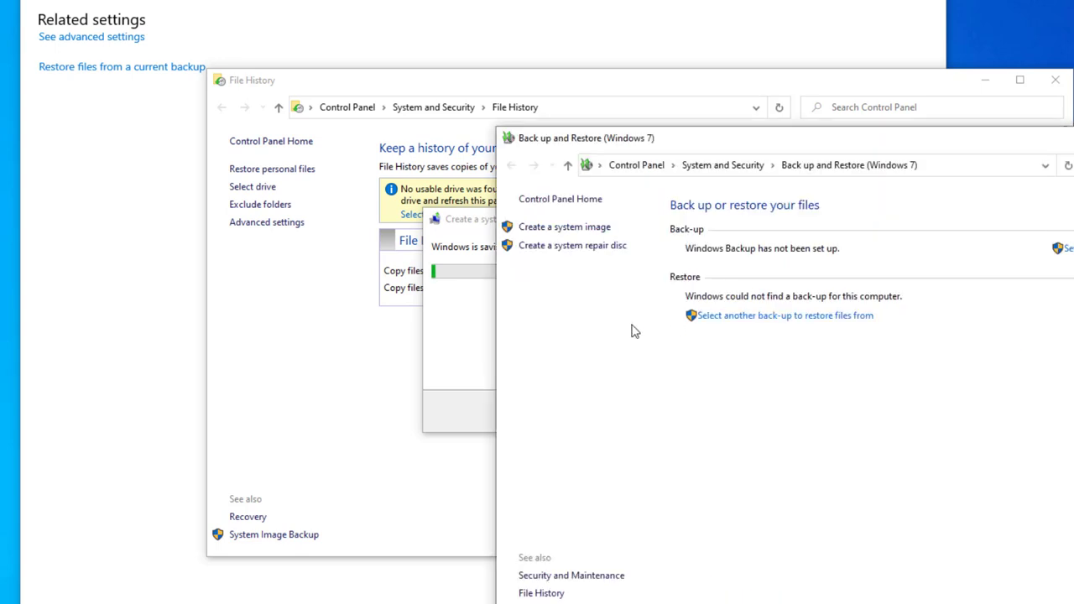
left_click(601, 254)
left_click(579, 320)
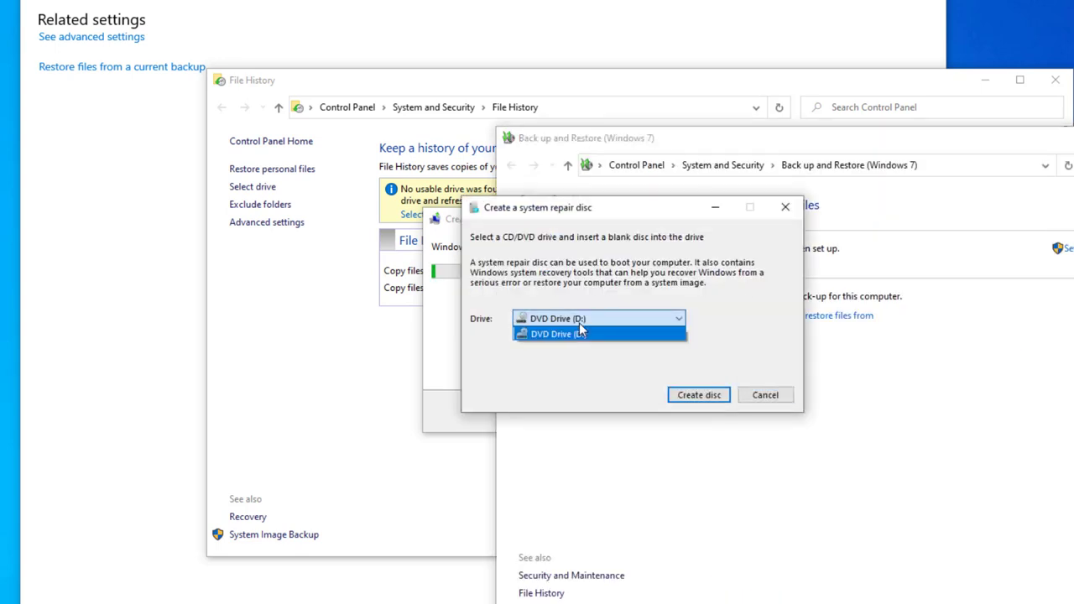
left_click(579, 334)
left_click(629, 319)
left_click(676, 323)
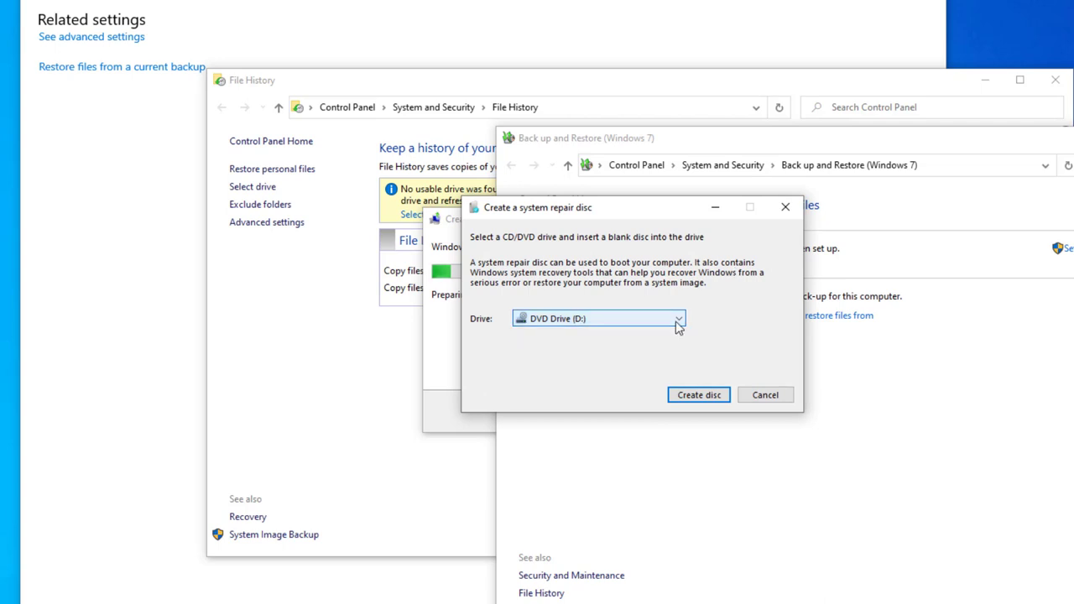
key("Return")
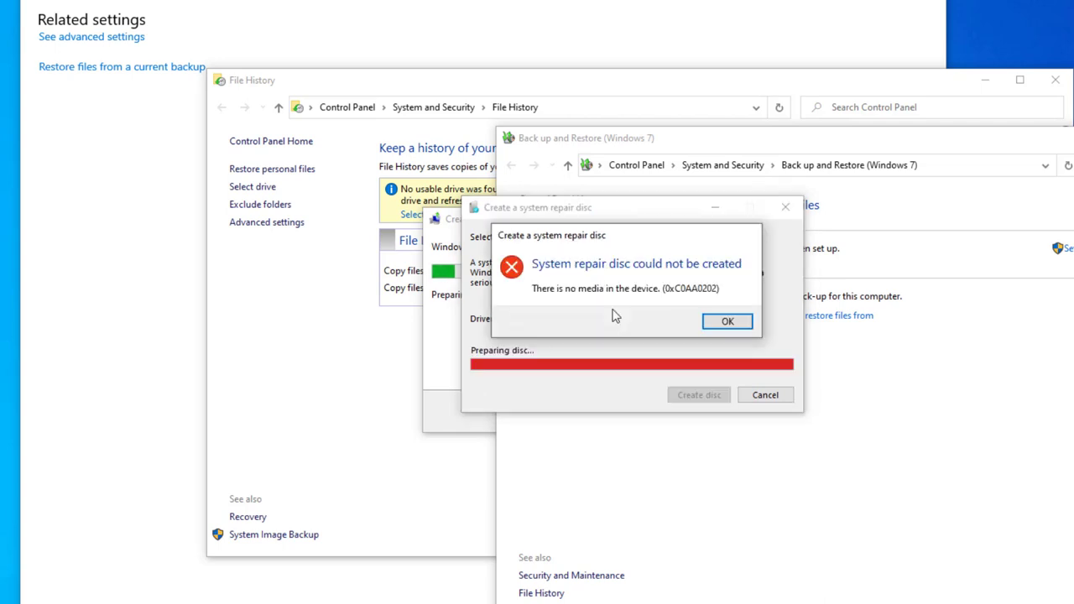
left_click(725, 320)
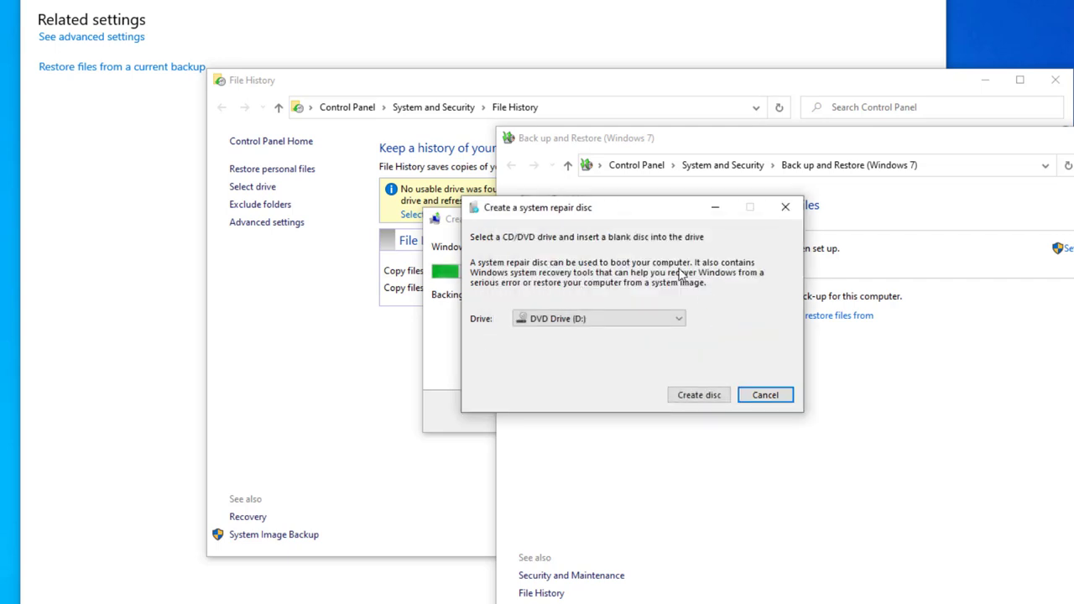
- Leave DVD Drive (D:) selected, then decline making the repair disc
left_click_drag(617, 213, 176, 57)
left_click(157, 165)
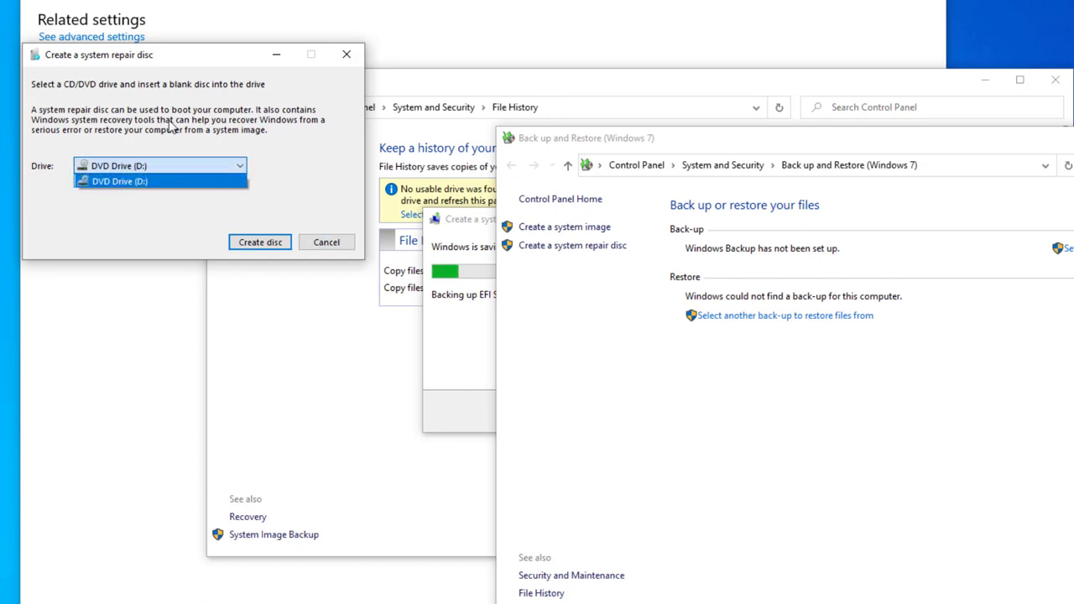
left_click(293, 148)
left_click_drag(188, 58, 417, 109)
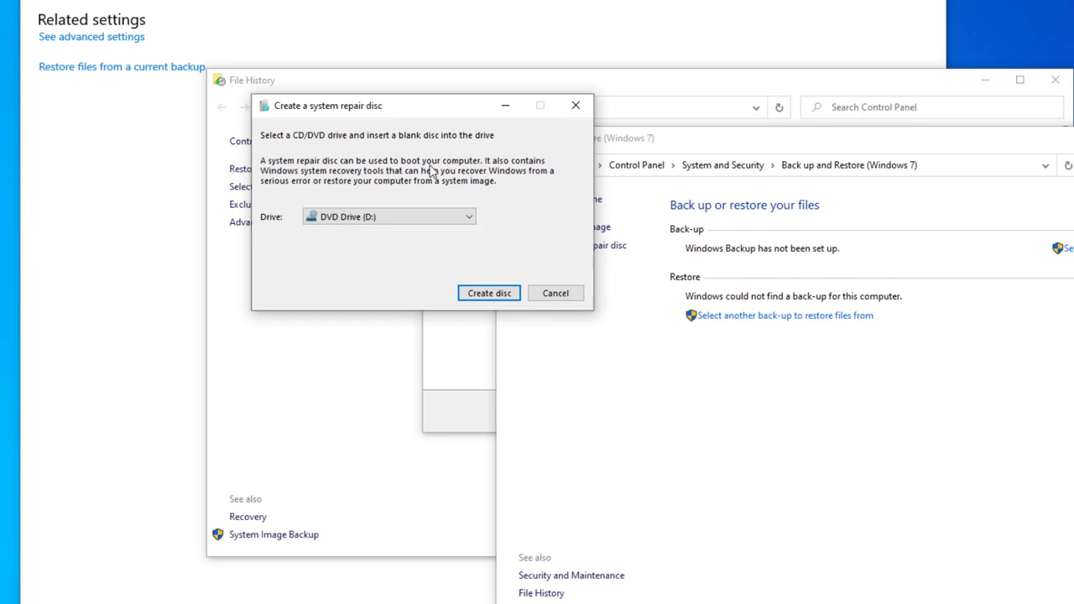
left_click_drag(357, 113, 675, 172)
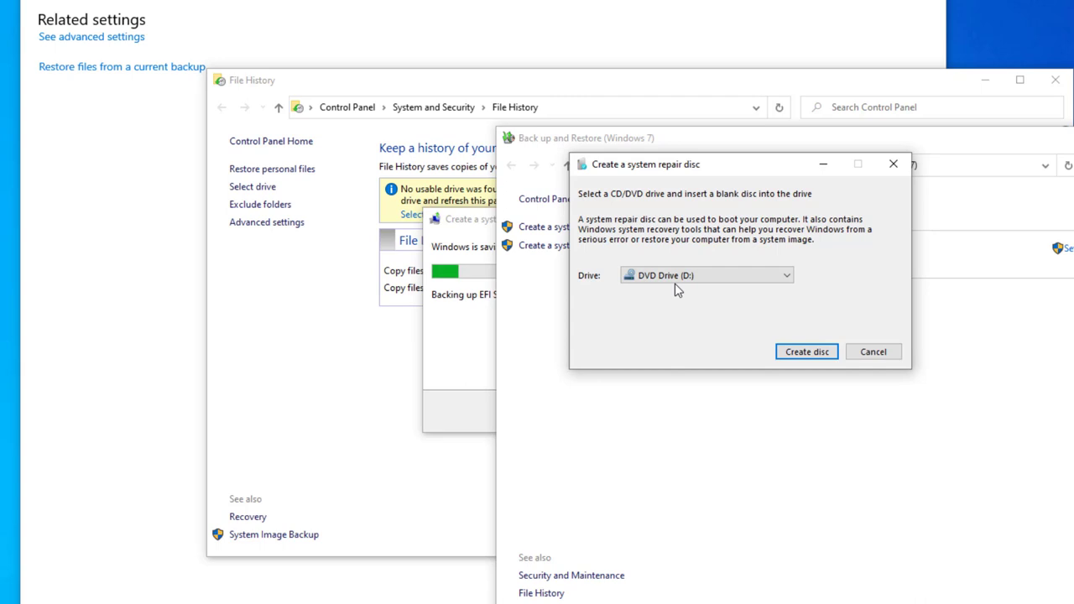
left_click(890, 354)
left_click(439, 343)
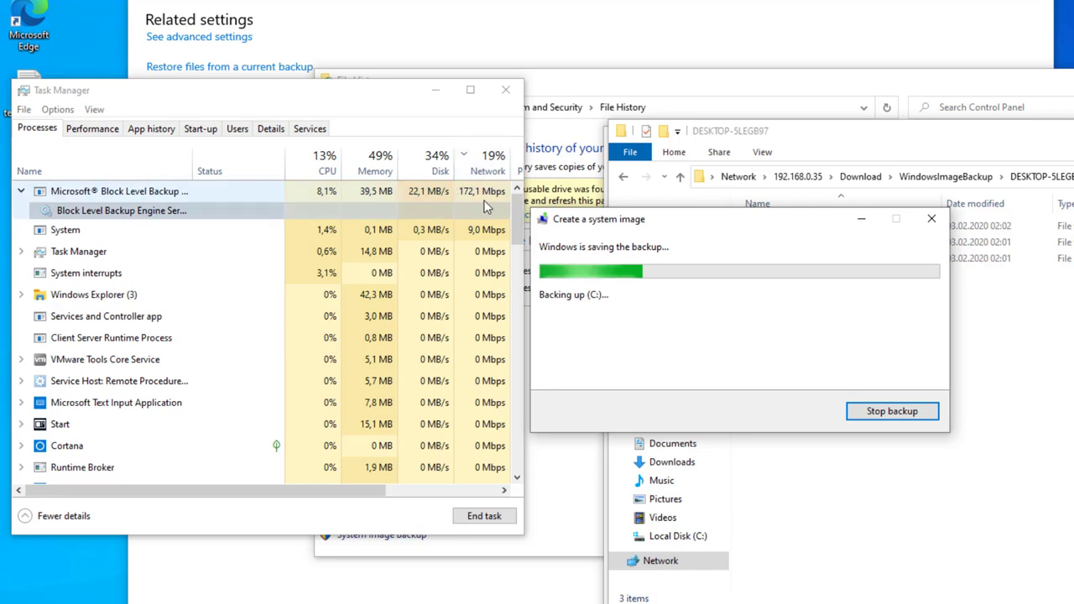
left_click_drag(634, 221, 651, 379)
left_click(945, 244)
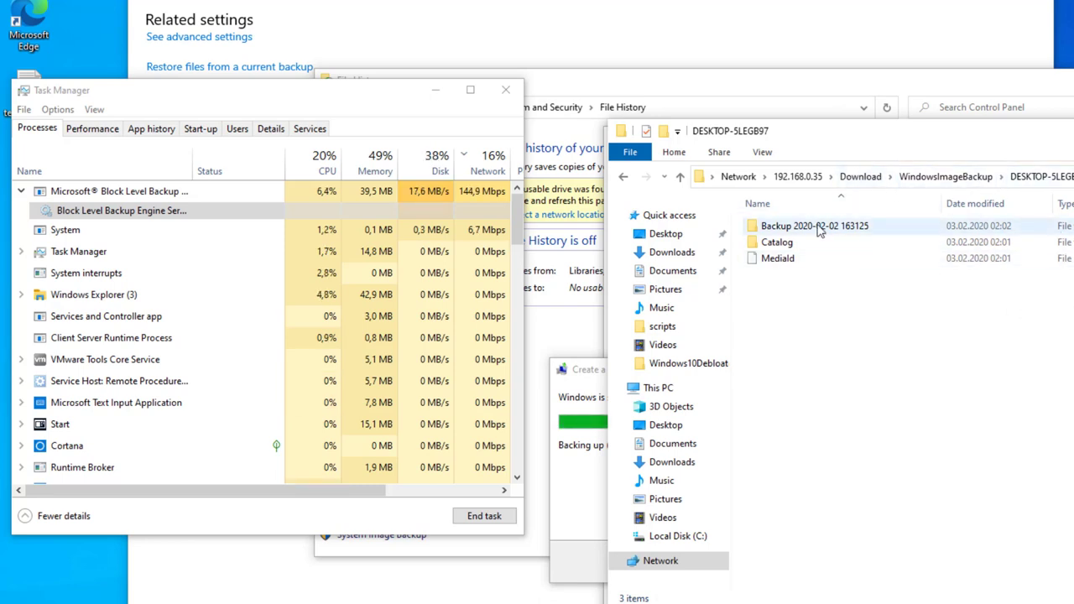
double_click(871, 227)
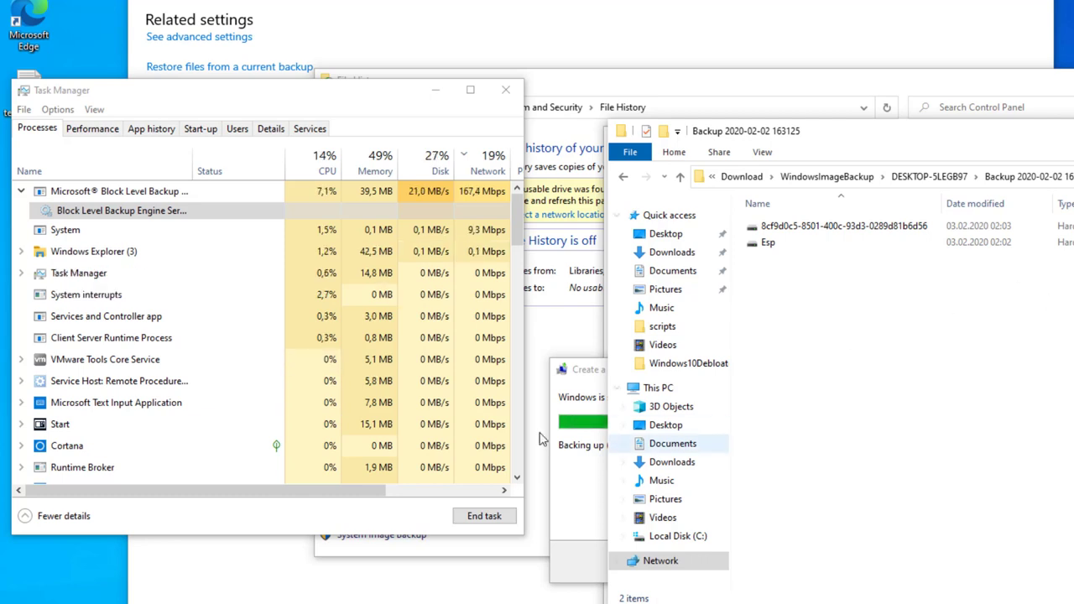
left_click_drag(562, 369, 487, 148)
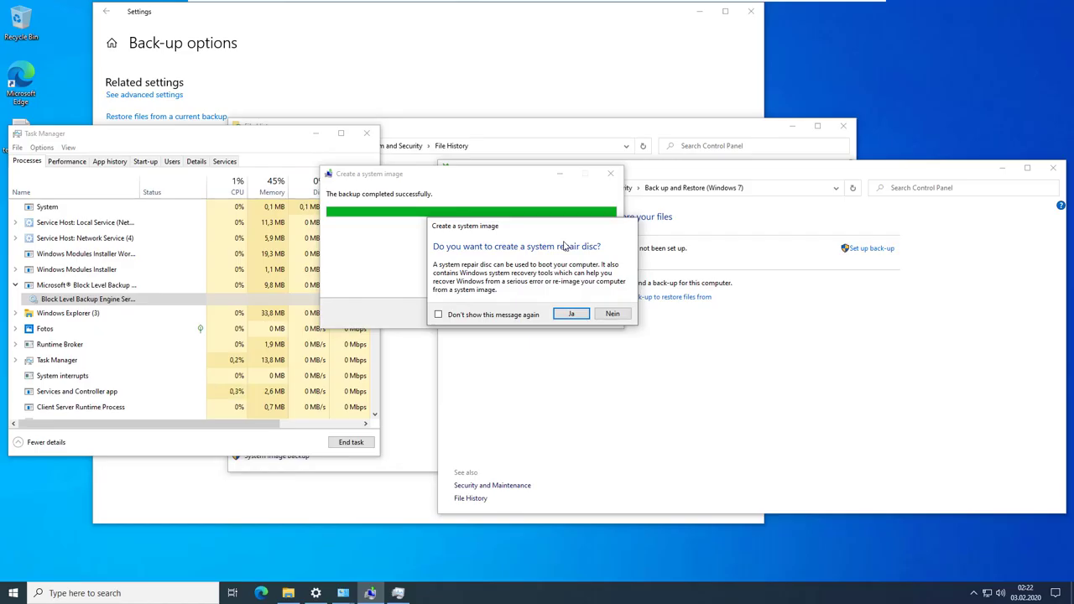
- Accept, then cancel the repair disc offer and close the completed backup window
left_click(565, 313)
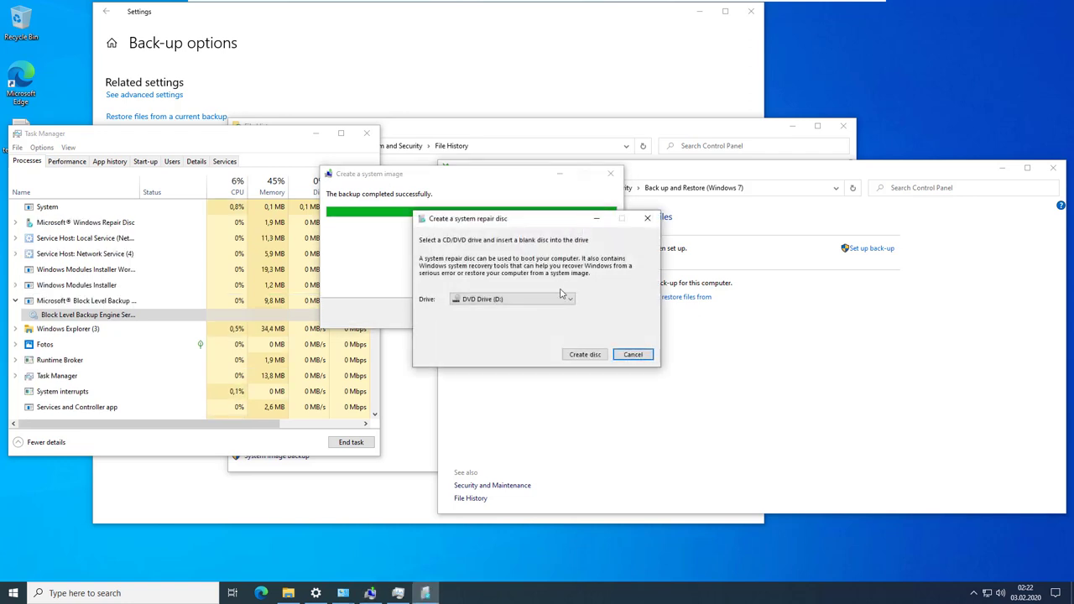
left_click(566, 298)
left_click(566, 297)
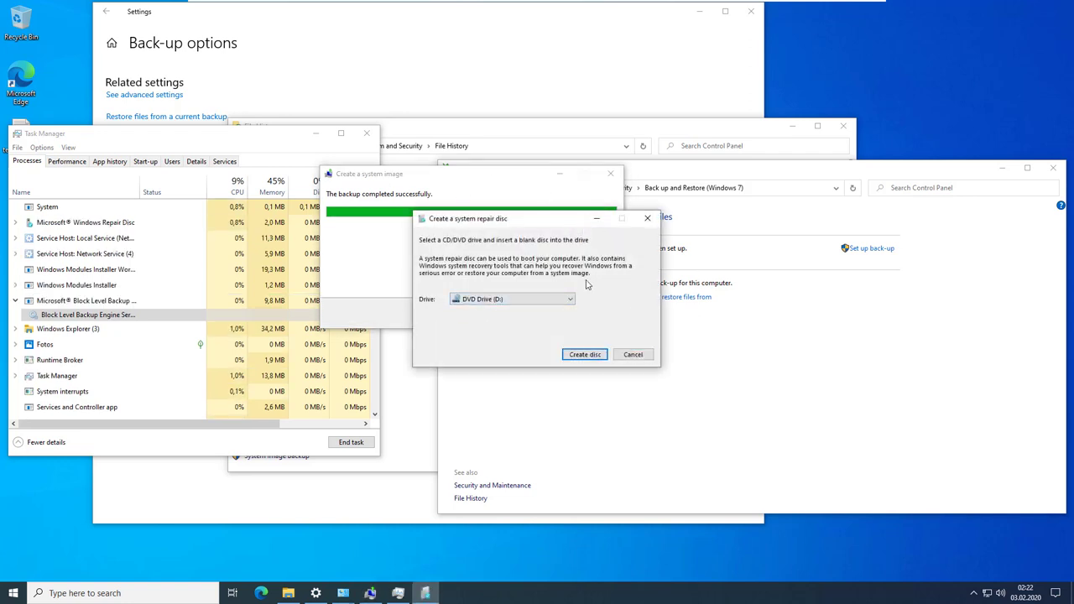
left_click(639, 359)
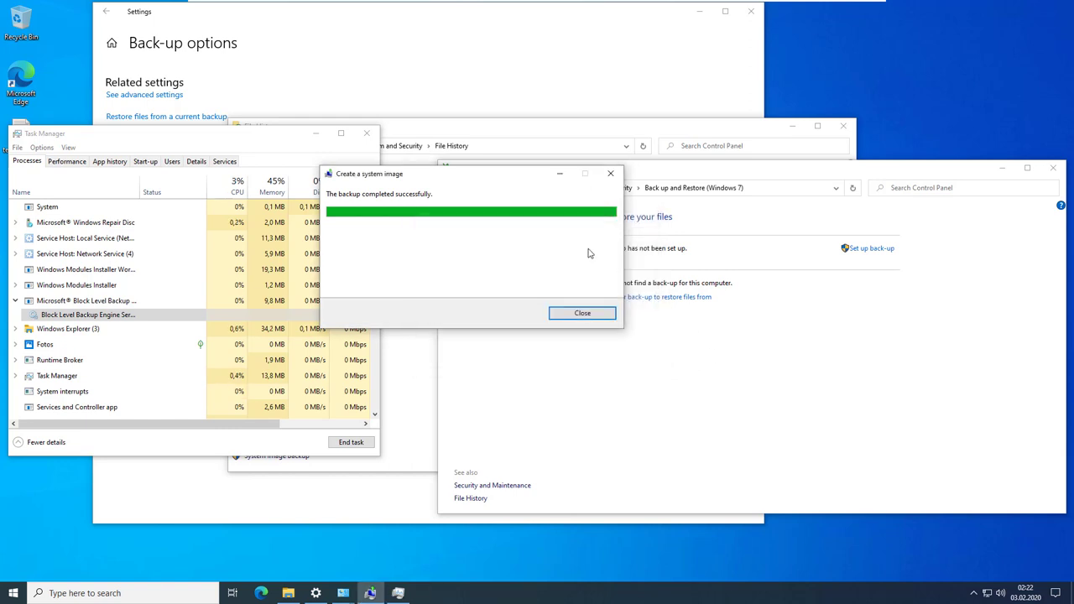
left_click(579, 312)
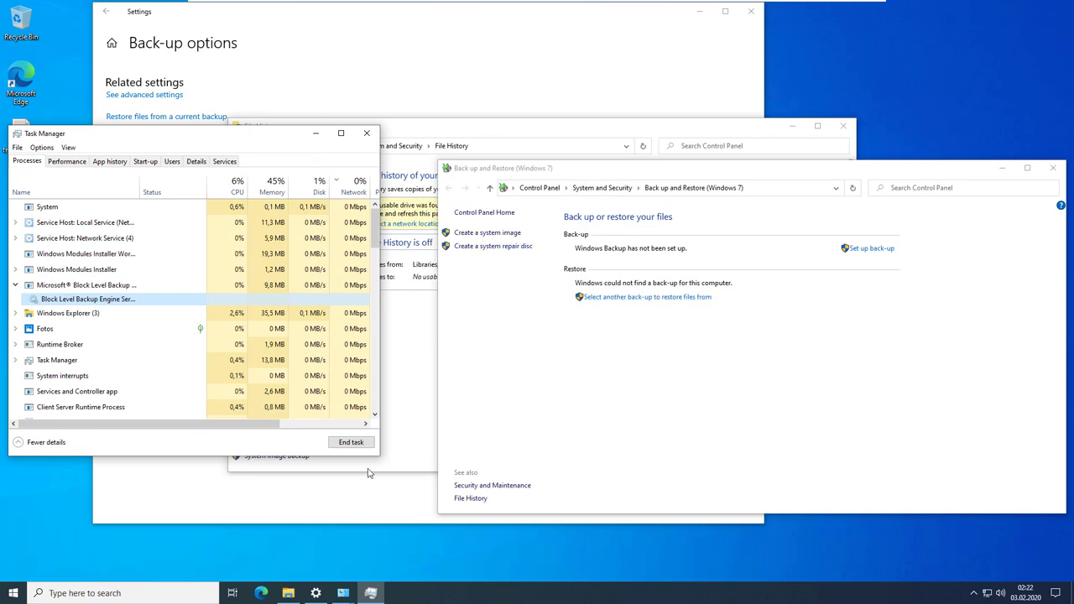
- Select the 13,115,392 KB hard disk image file and bring up its context menu
left_click(288, 593)
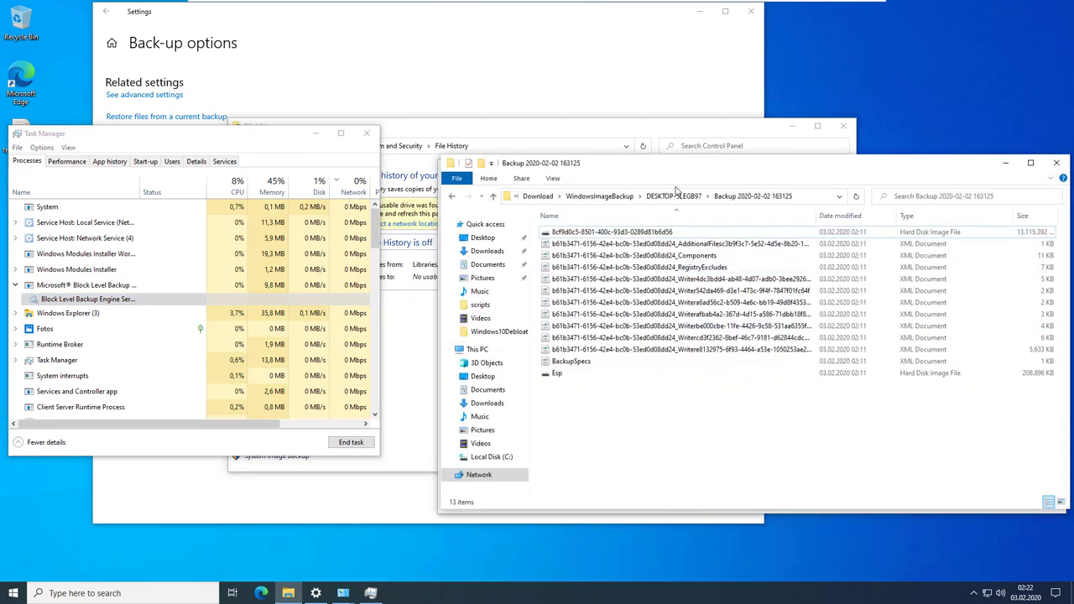
left_click(672, 233)
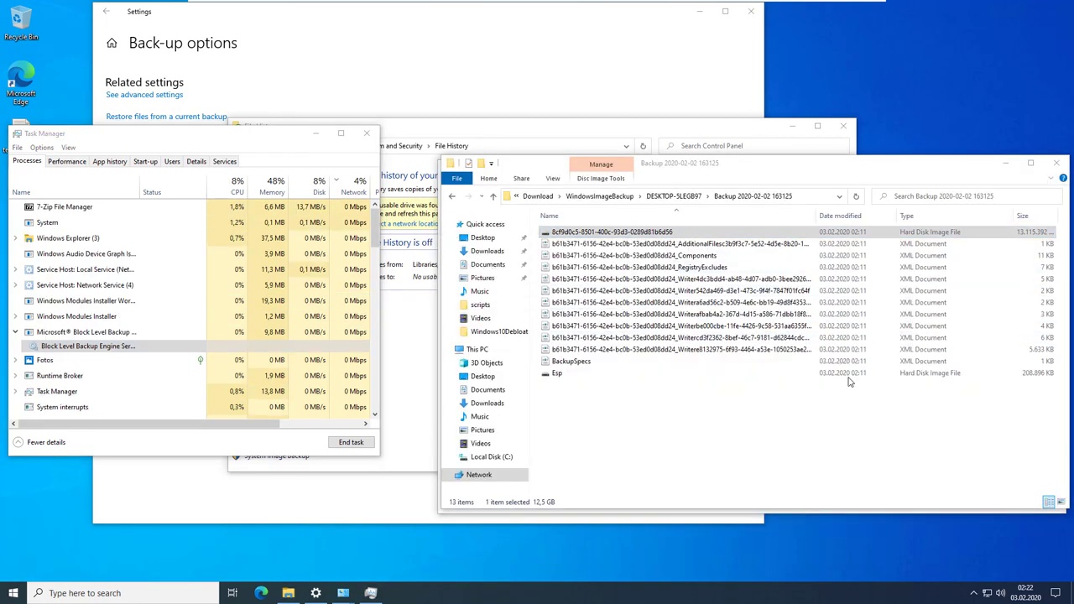
right_click(627, 232)
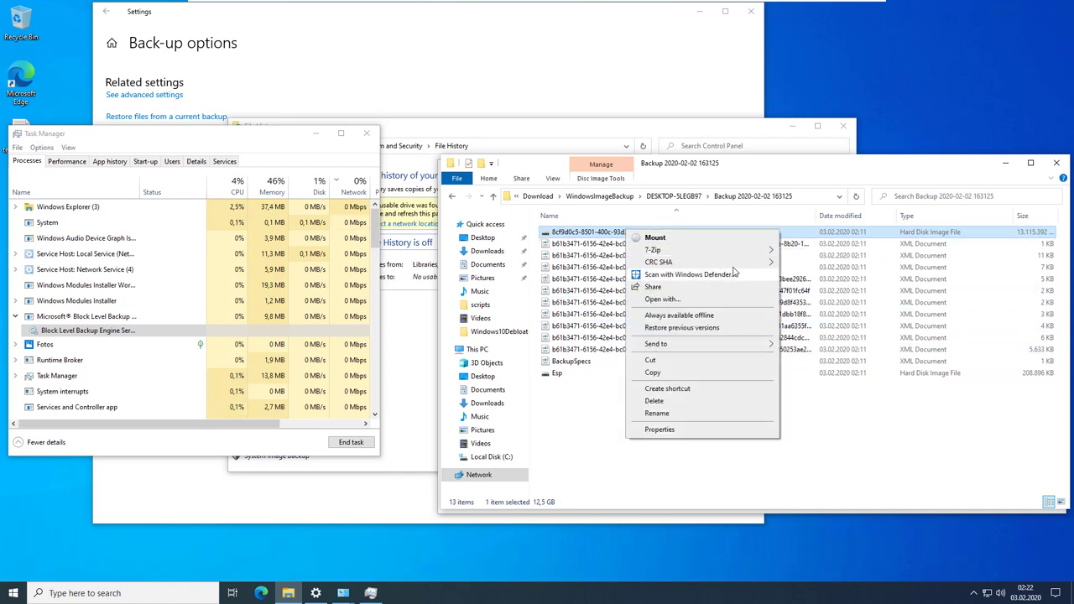
mouse_move(716, 253)
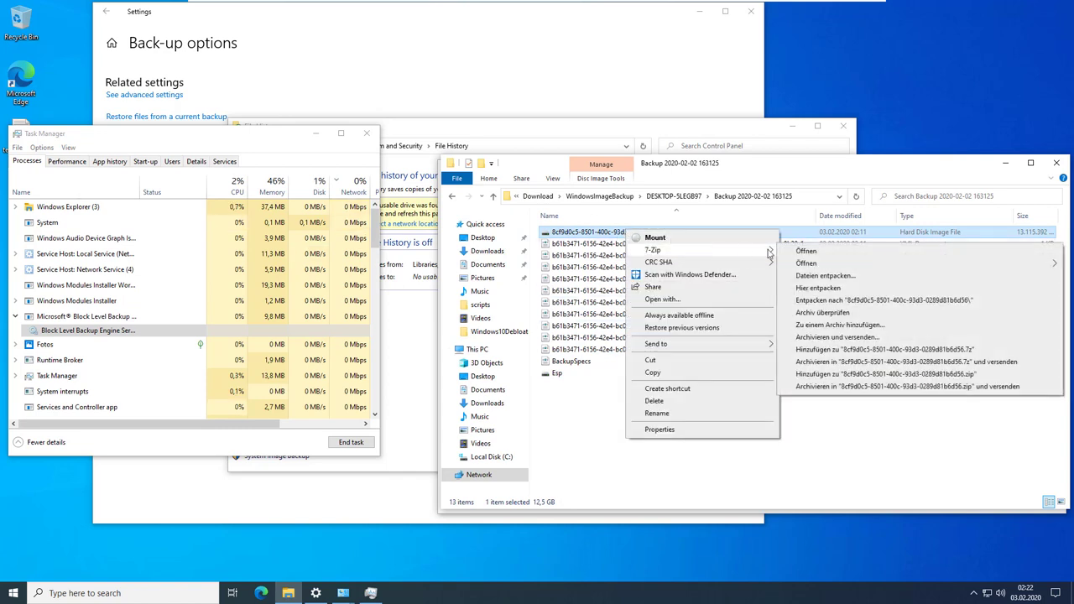
left_click(776, 253)
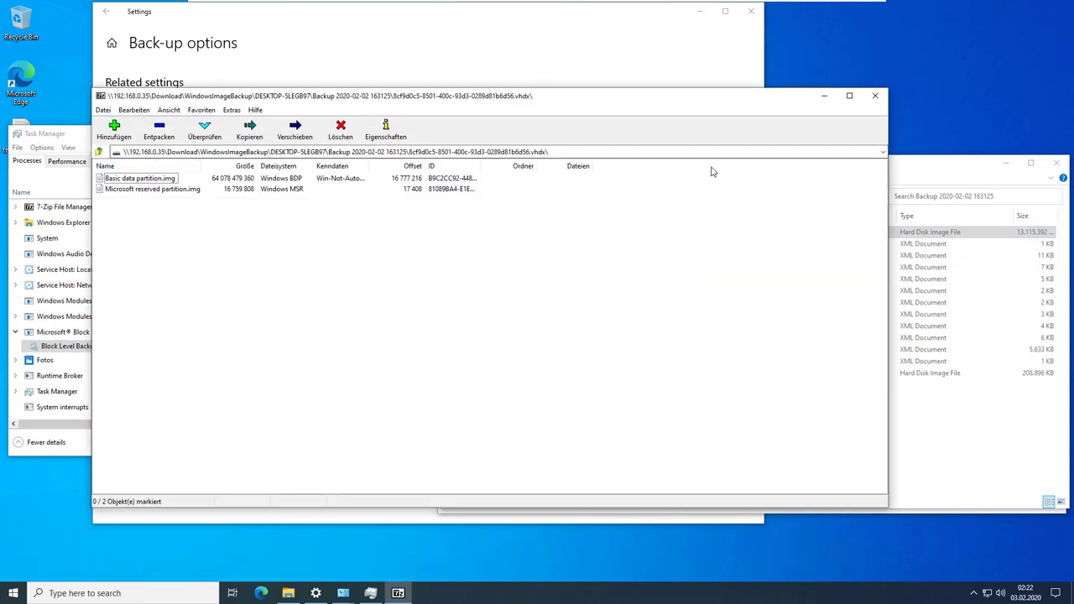
left_click(879, 97)
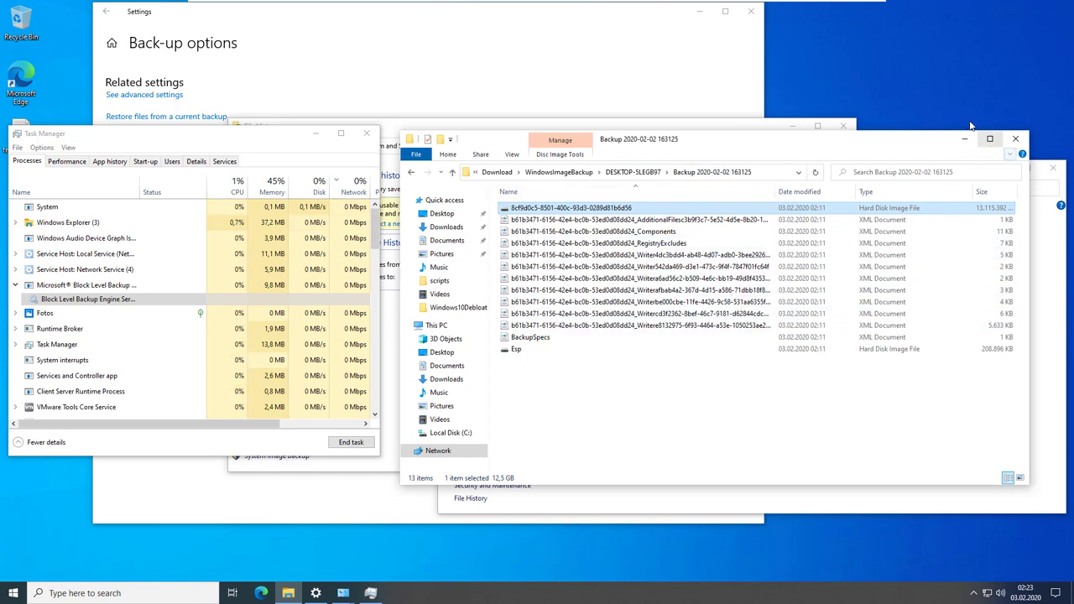
- Close the backup folder, Task Manager, Back up and Restore, File History and Settings windows
left_click(1016, 137)
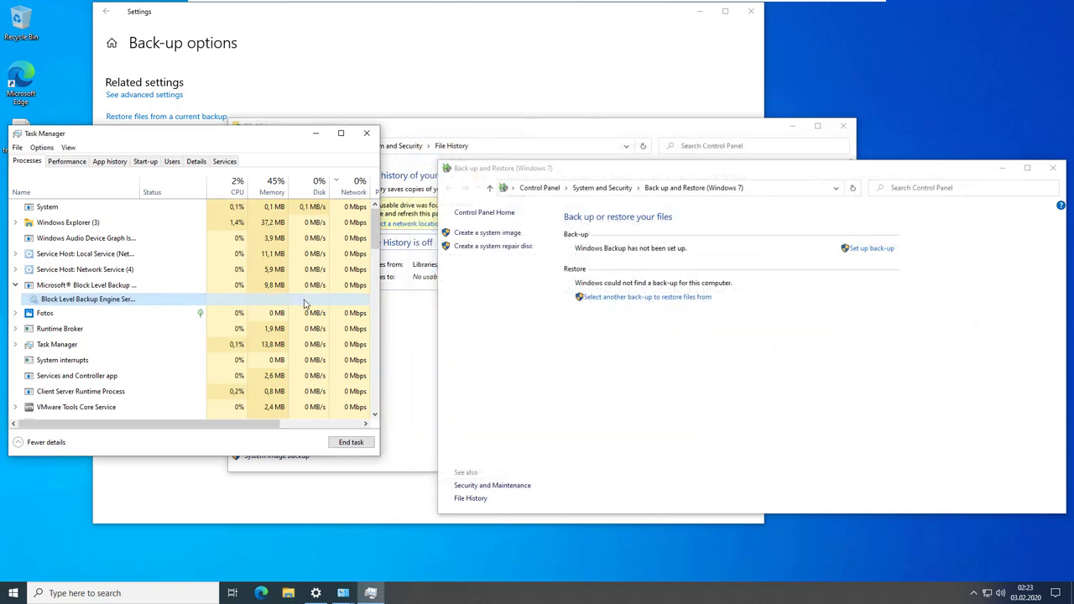
left_click(367, 133)
left_click(1054, 168)
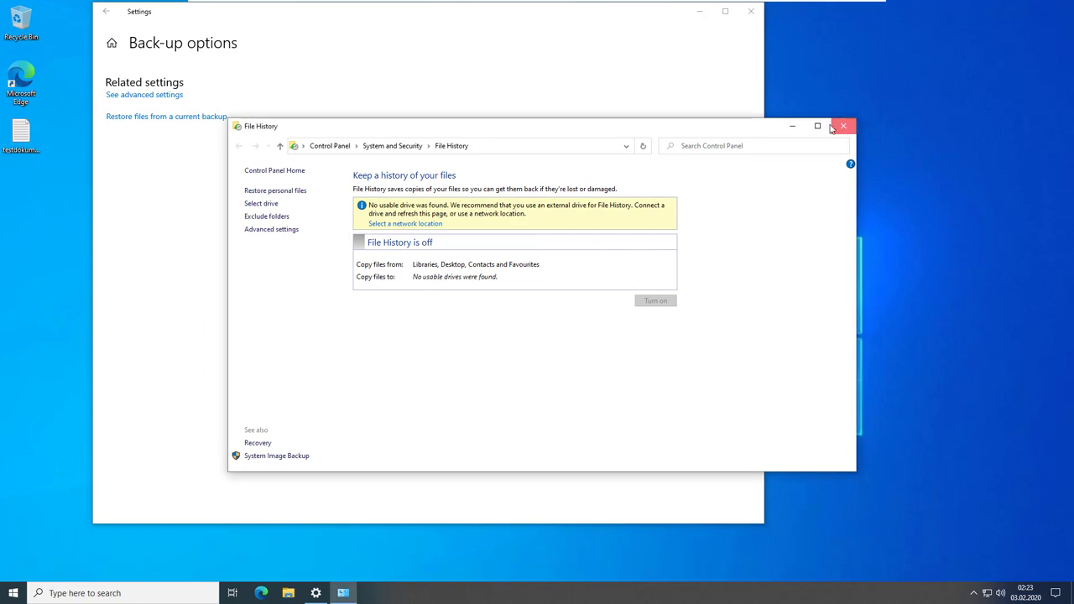
left_click(844, 126)
left_click(751, 11)
- Create a desktop text document named testdok2 and place it below the other test document
right_click(178, 283)
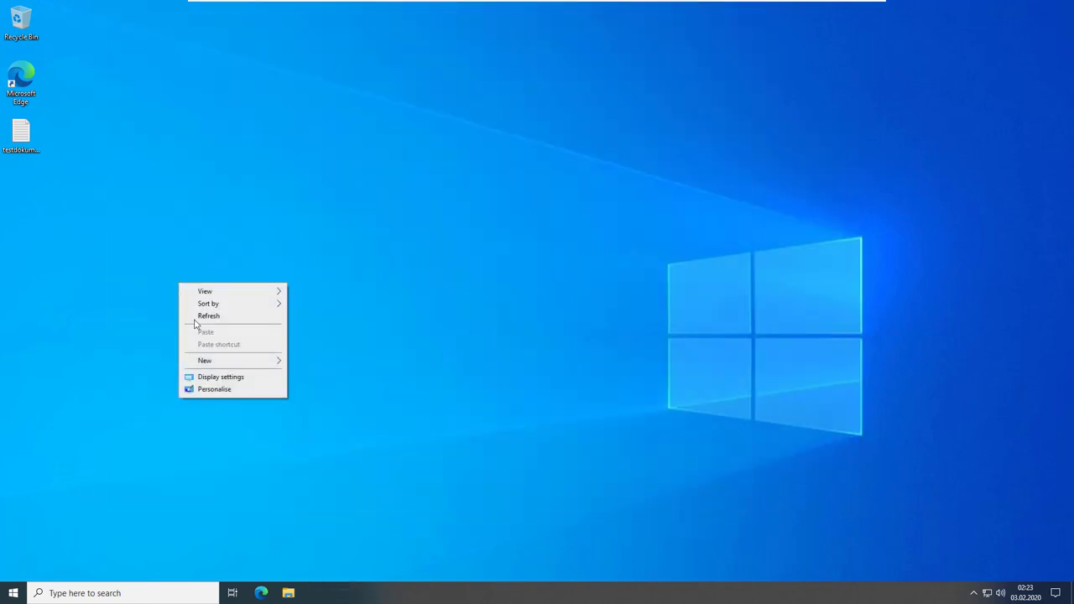
left_click(81, 106)
right_click(102, 242)
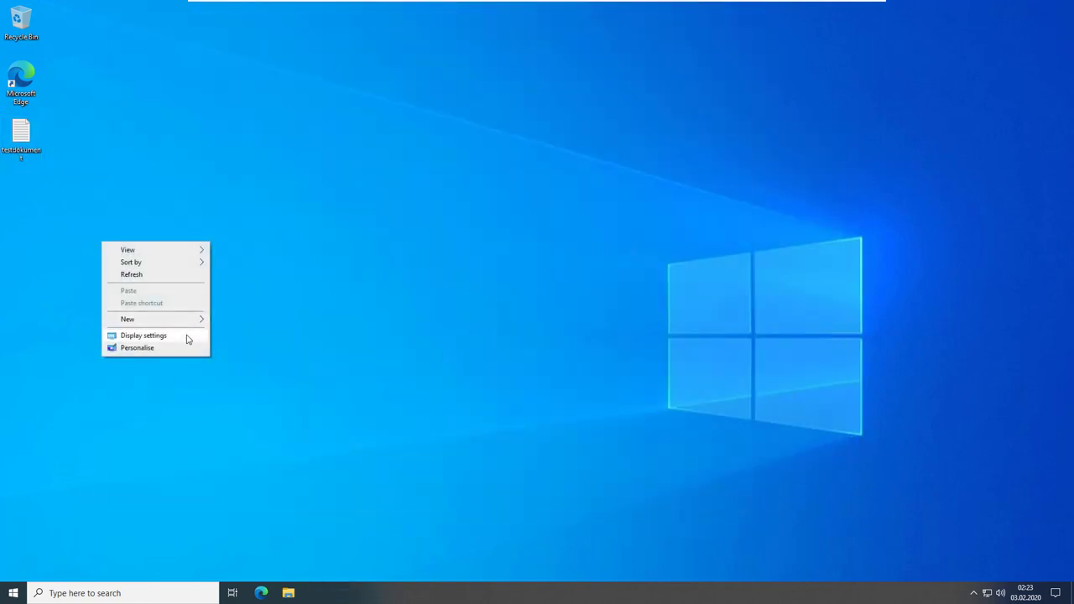
mouse_move(193, 319)
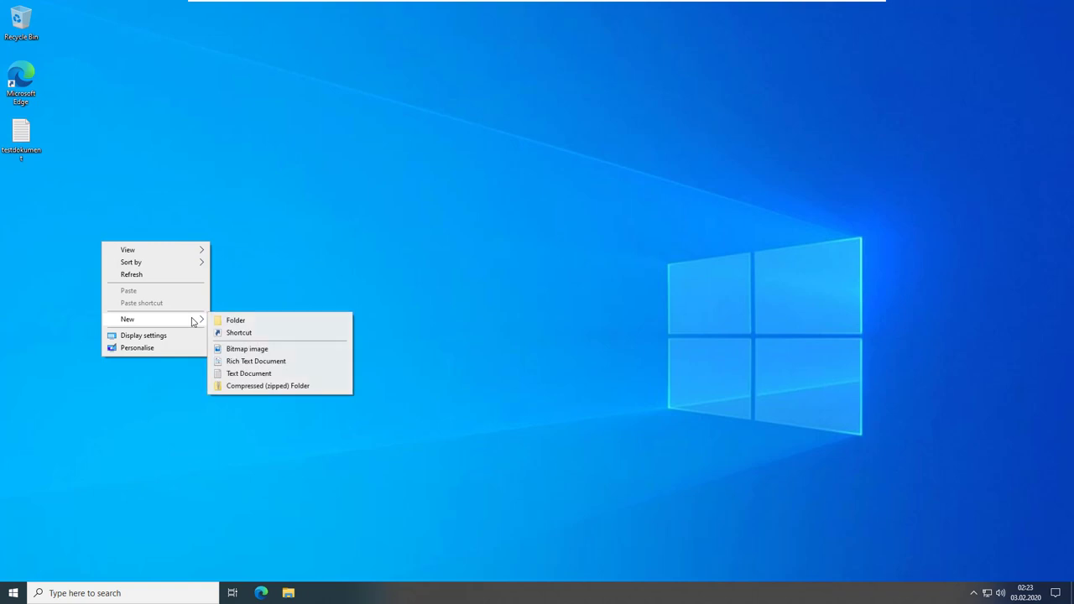
left_click(282, 373)
type("test")
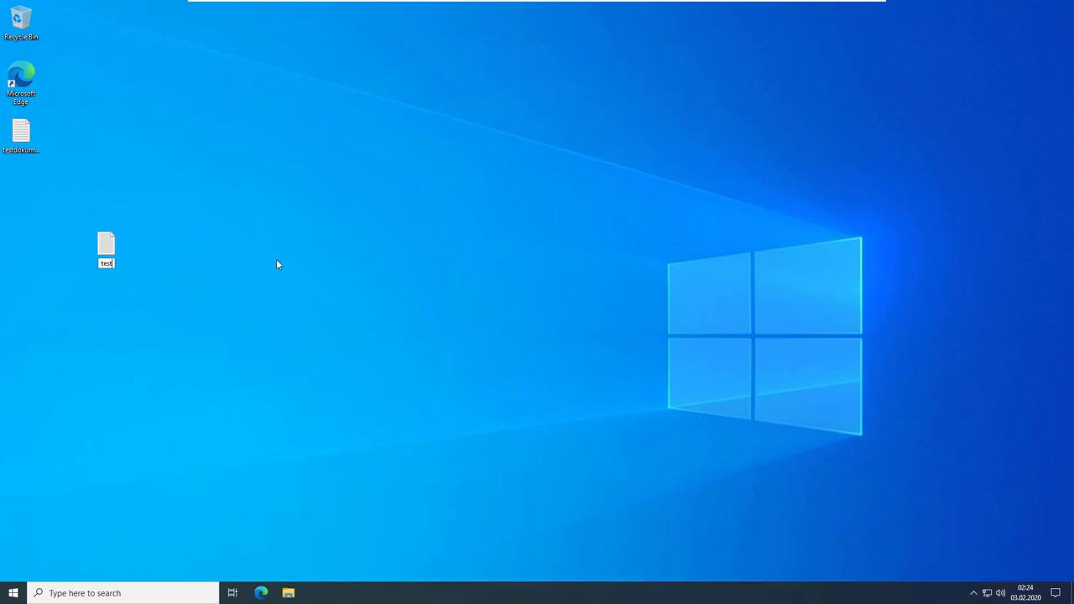
type("dok2")
key("Return")
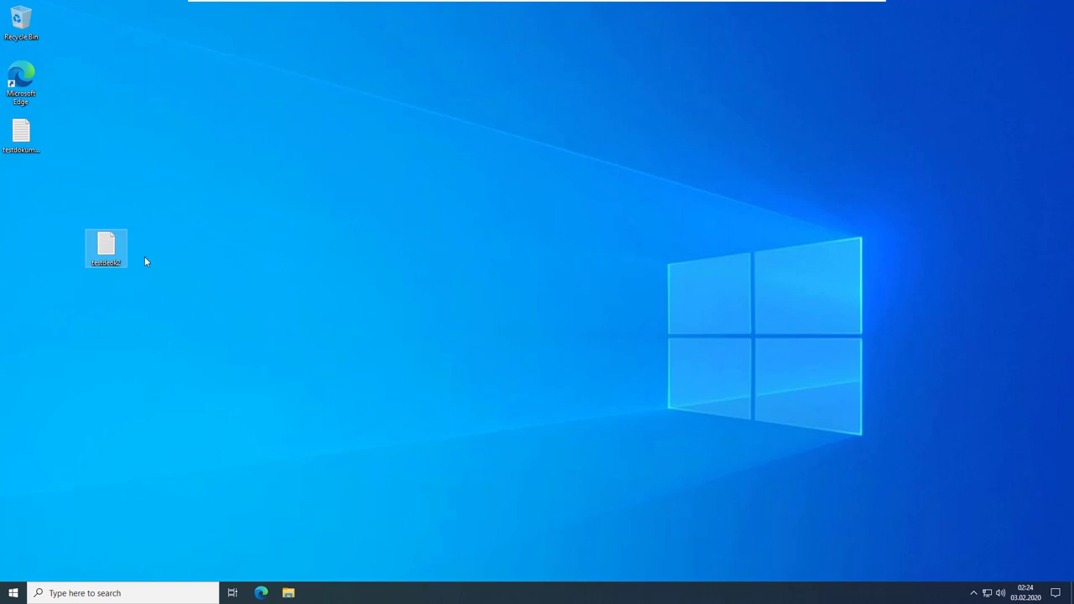
left_click_drag(91, 246, 25, 190)
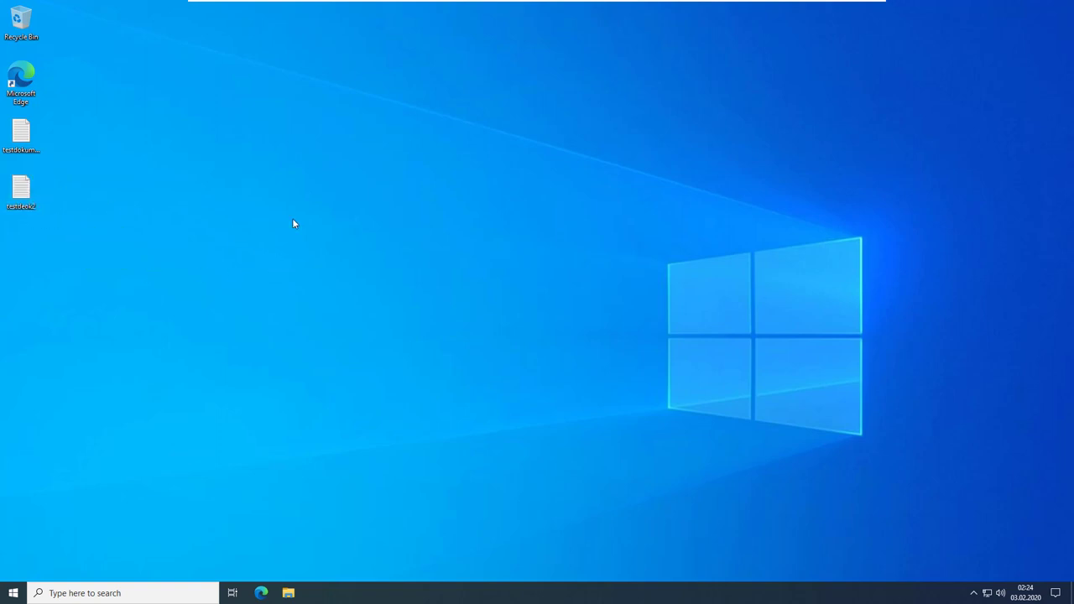
mouse_move(289, 17)
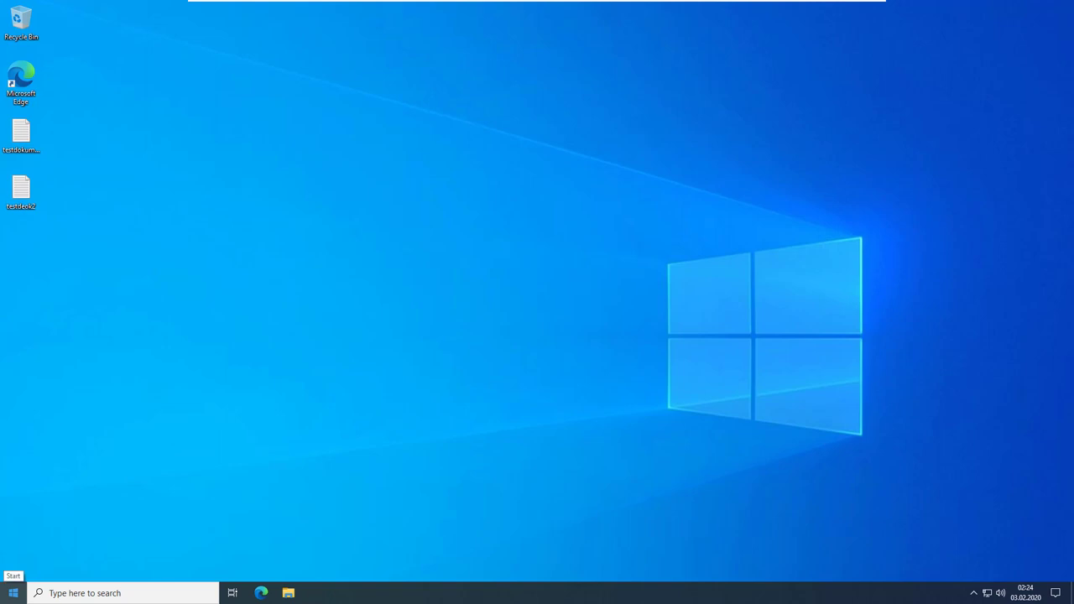
- Restart from the Win+X menu, pick the German keyboard in Setup, and choose Repair your computer
right_click(12, 596)
key("u")
key("u")
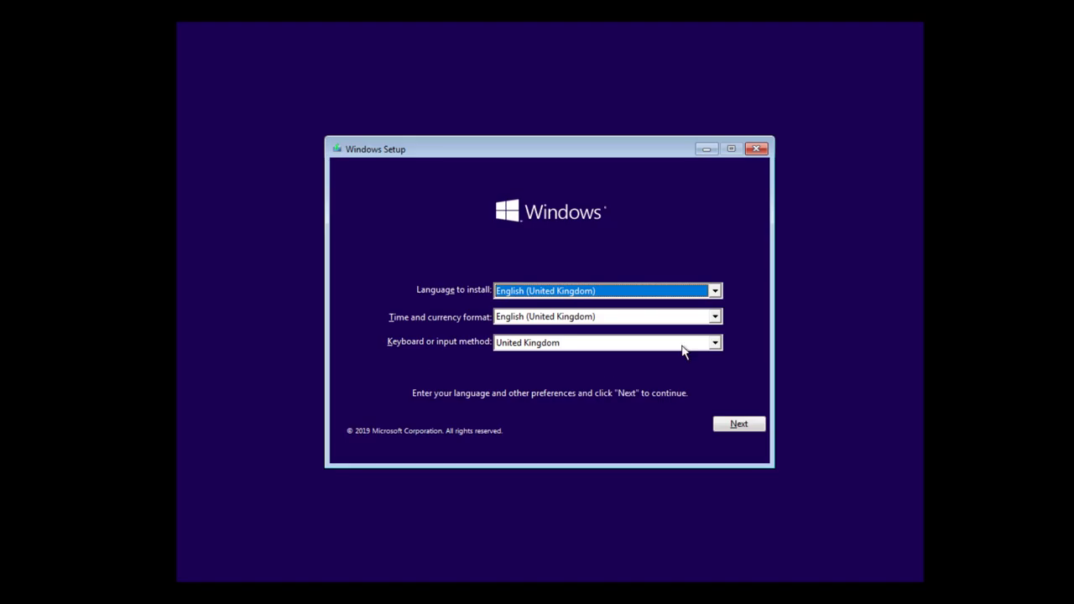
left_click(599, 344)
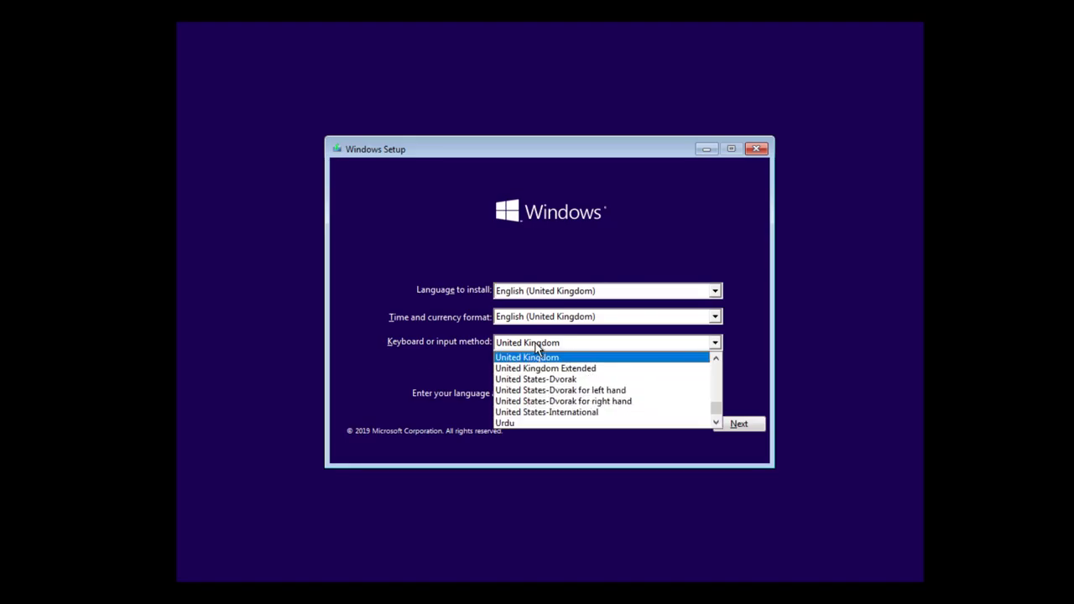
key("g")
key("Down")
key("Down")
key("Down")
key("Down")
key("Down")
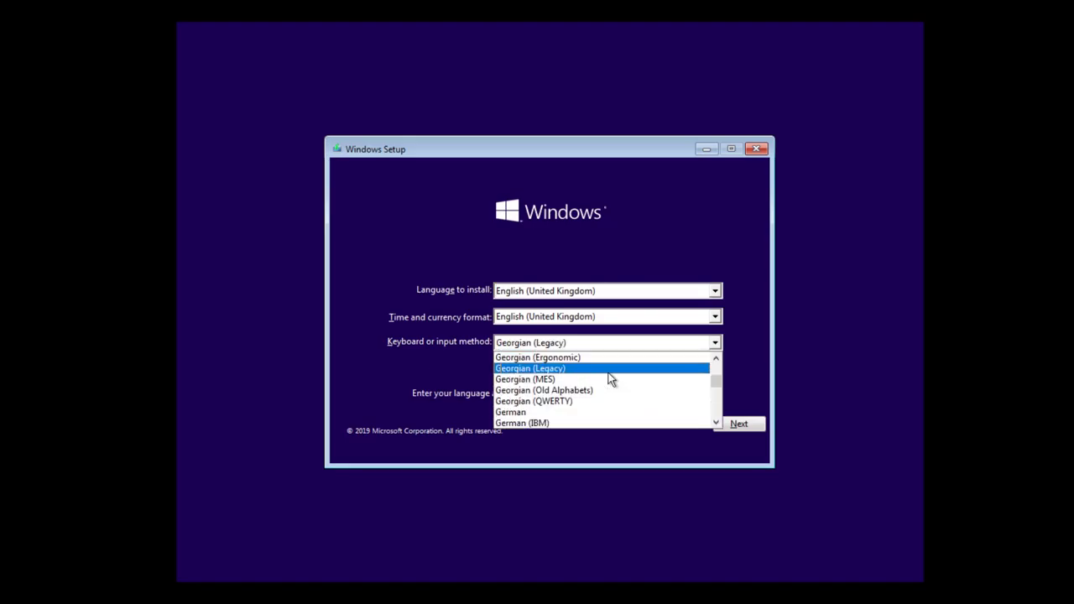
key("Return")
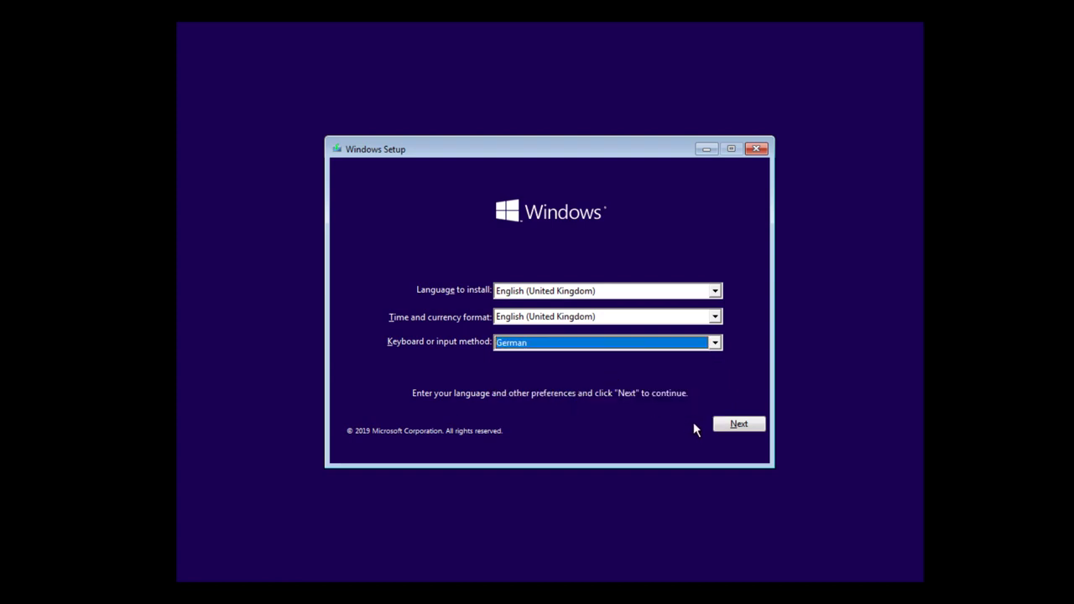
left_click(739, 426)
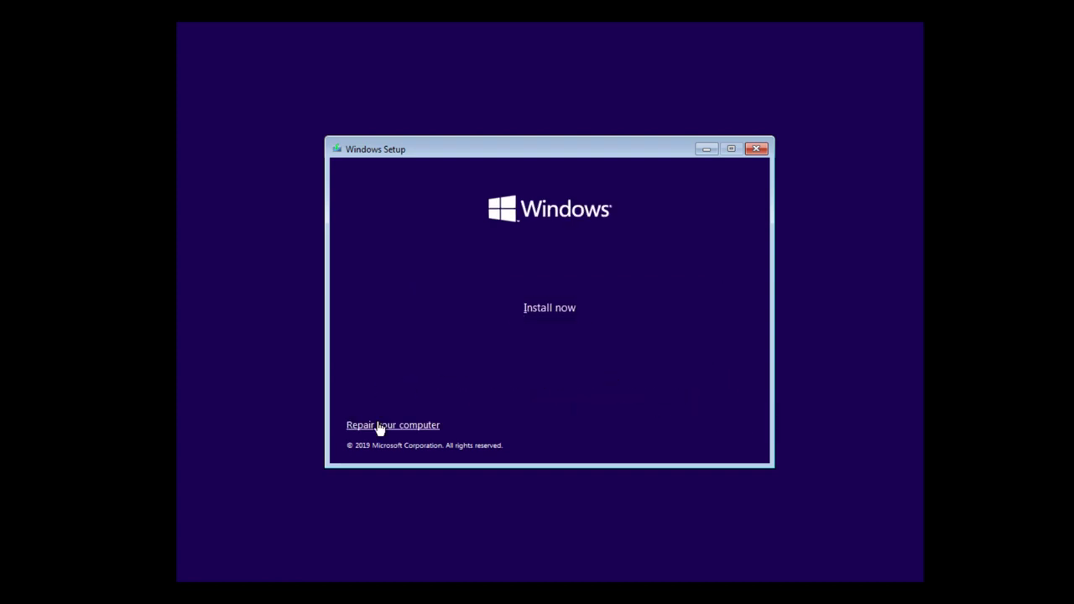
left_click(410, 426)
- Start System Image Recovery for Windows 10, dismiss the no-image warning, and continue
left_click(410, 297)
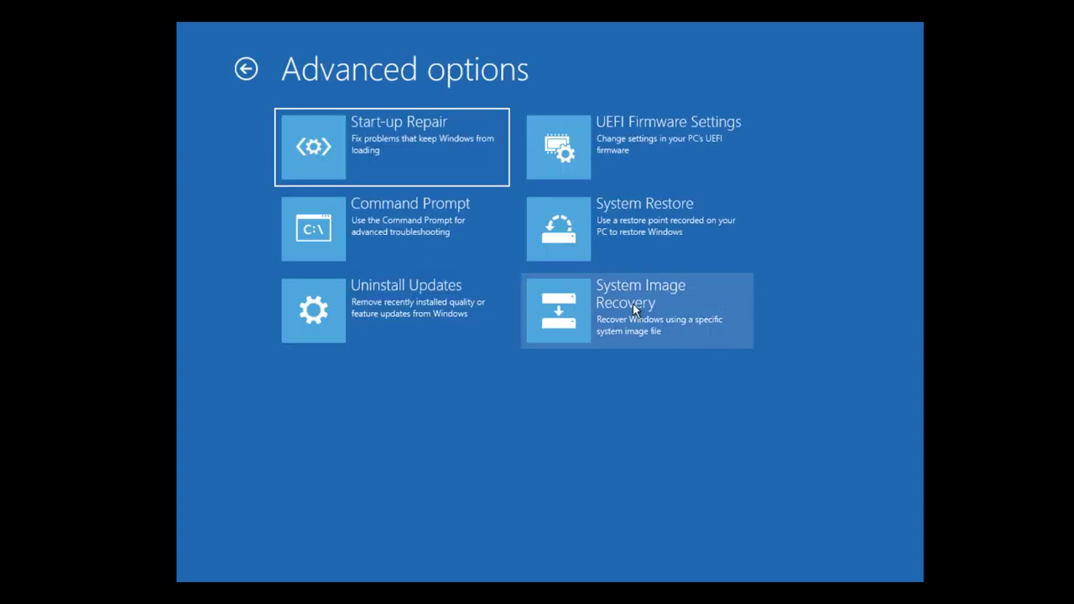
left_click(695, 333)
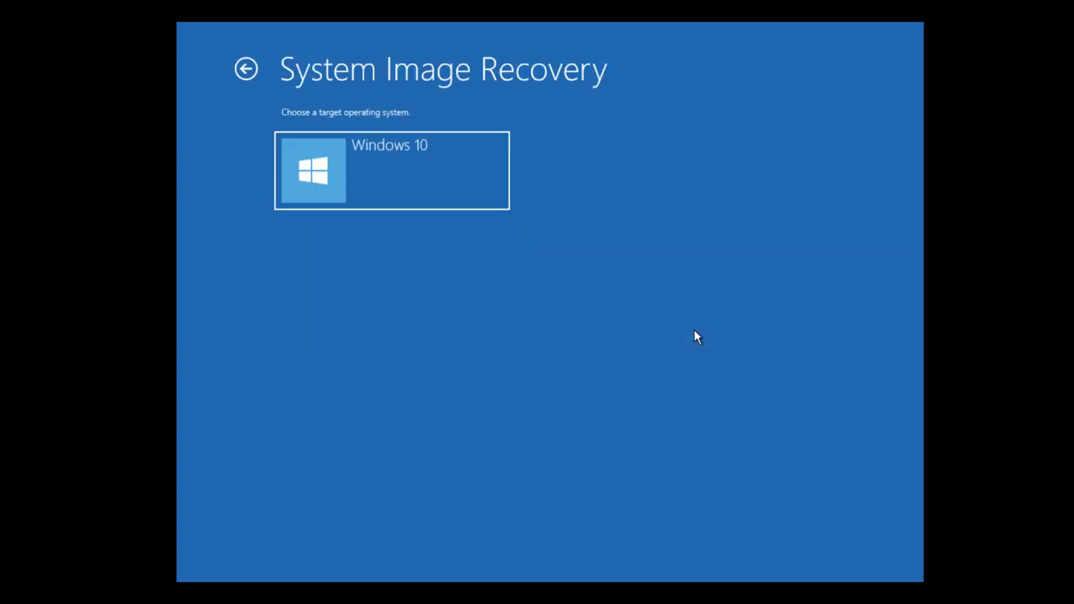
left_click(392, 170)
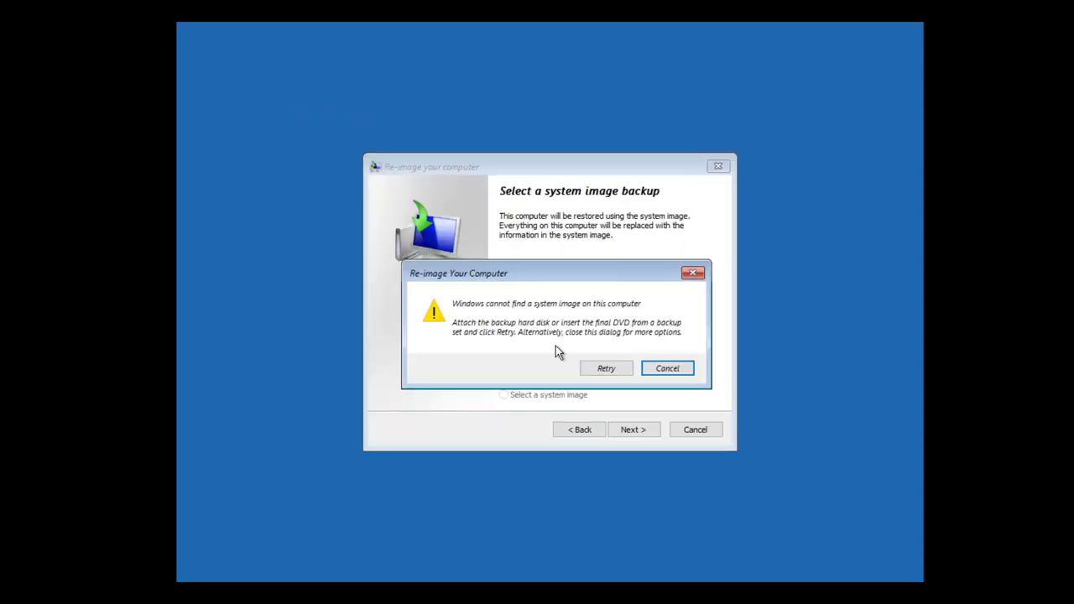
left_click_drag(559, 262, 604, 235)
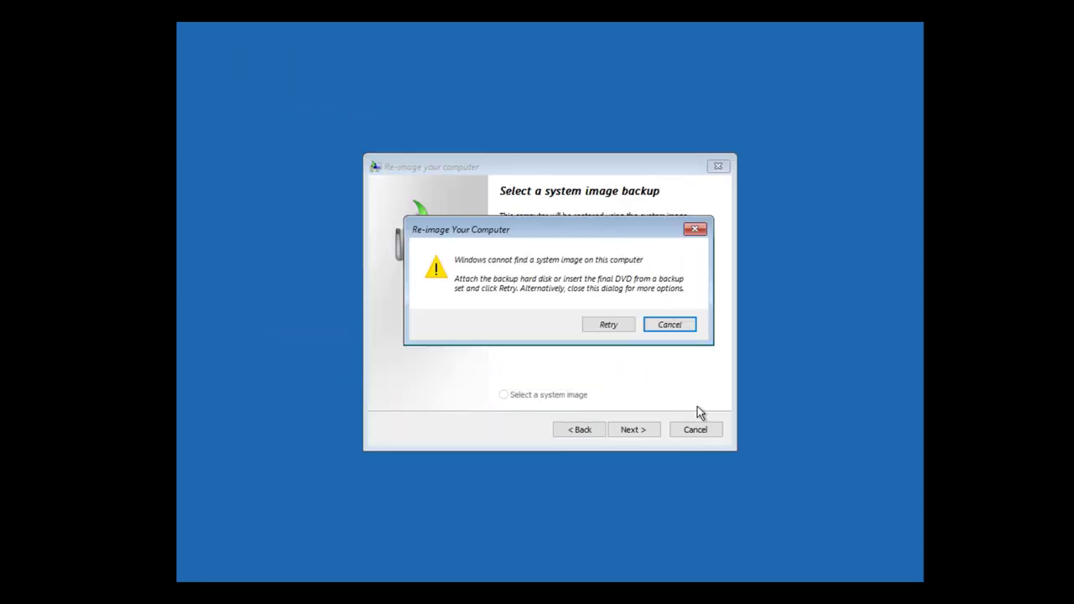
left_click(685, 328)
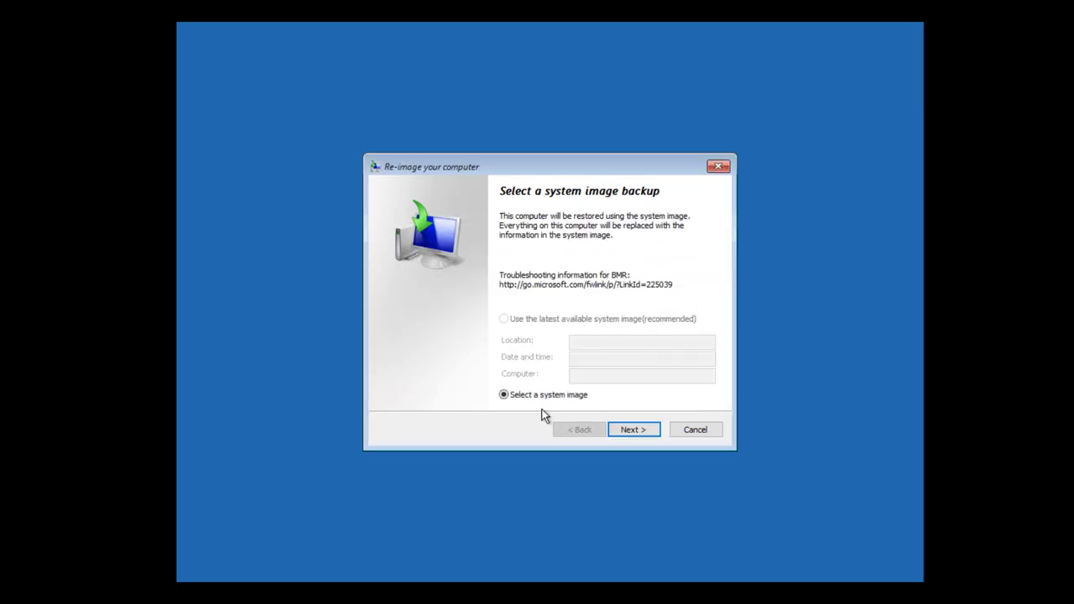
left_click(641, 430)
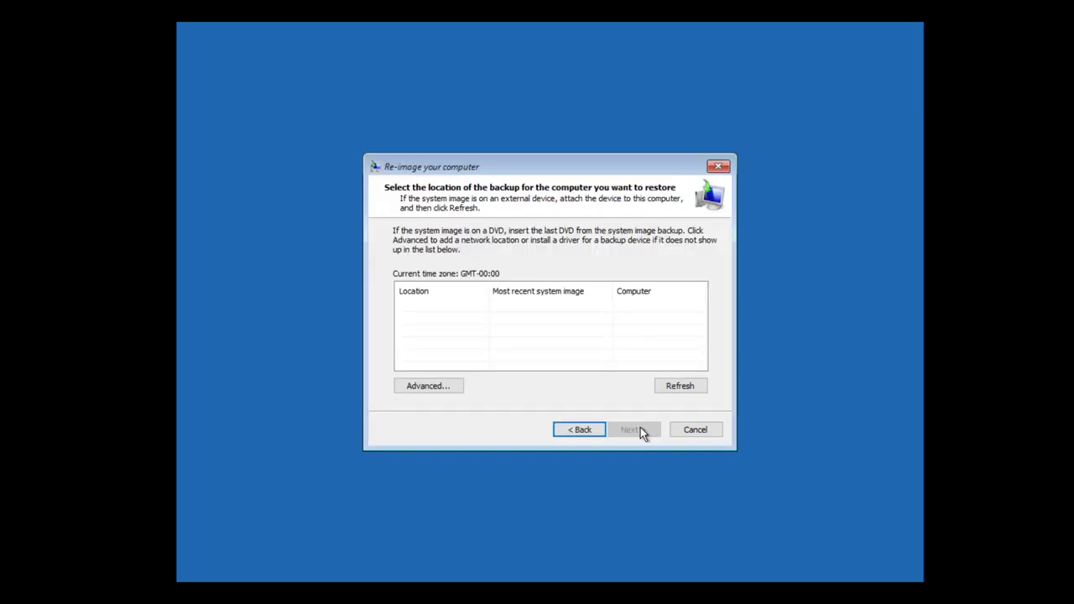
- Search the network for a system image and enter the Download share path
left_click(436, 385)
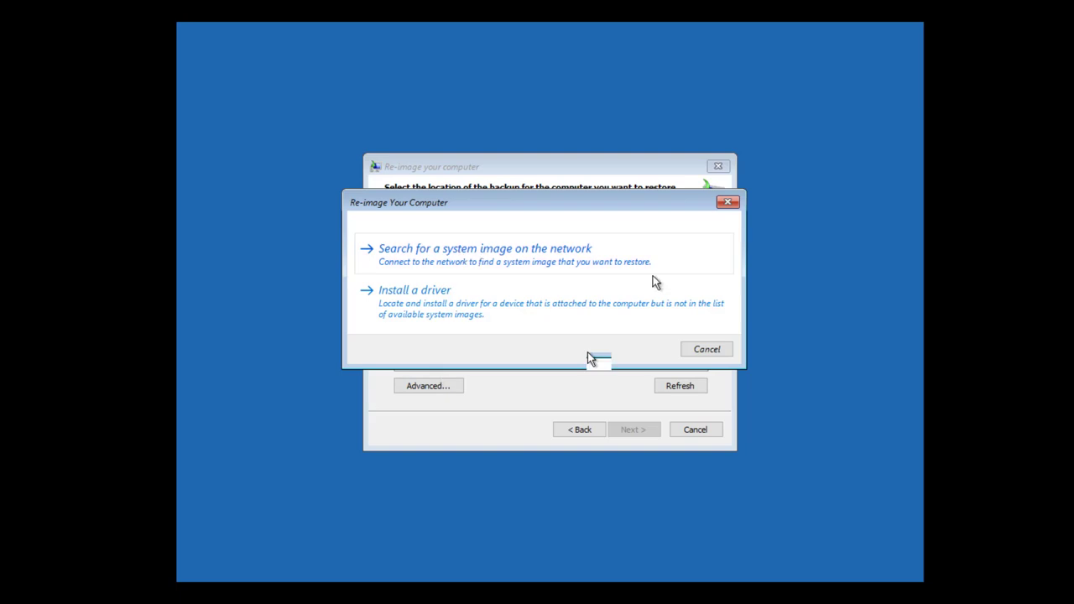
left_click(630, 267)
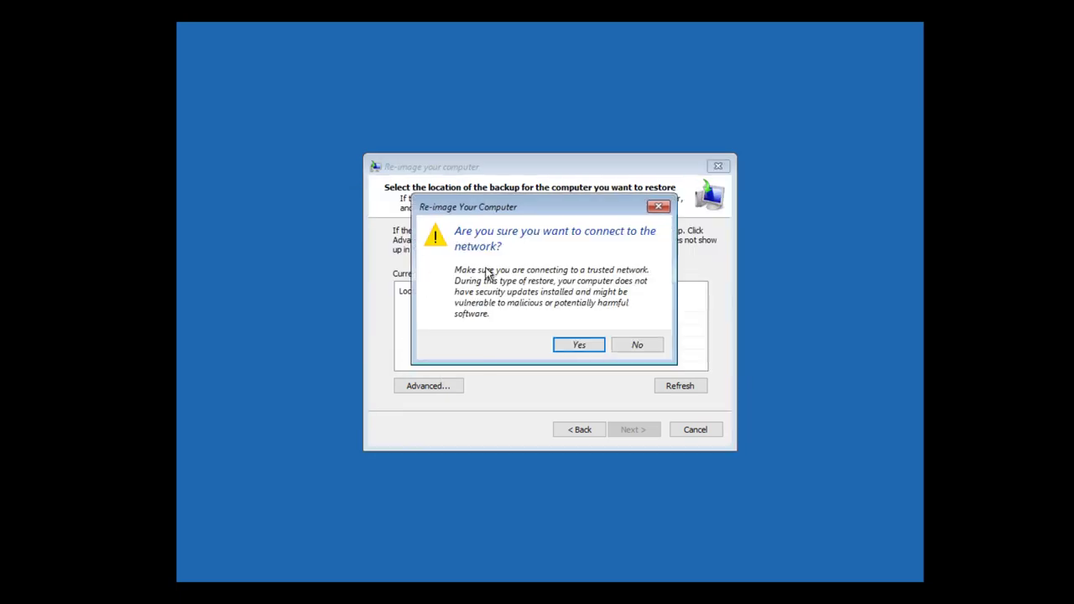
left_click(588, 349)
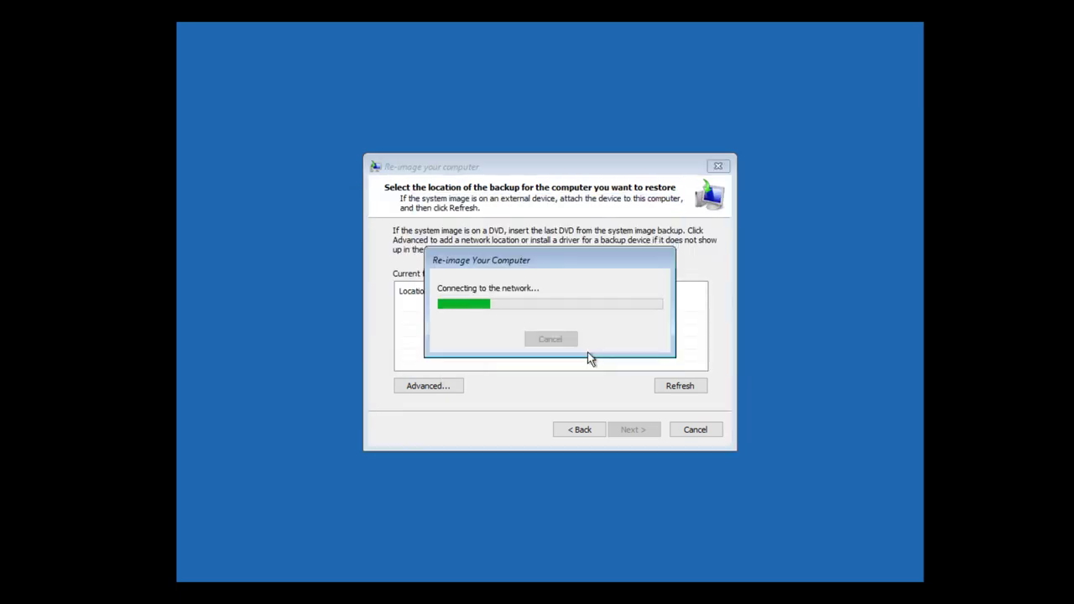
type("\\\\192.168.0.")
type("15\\Downloads")
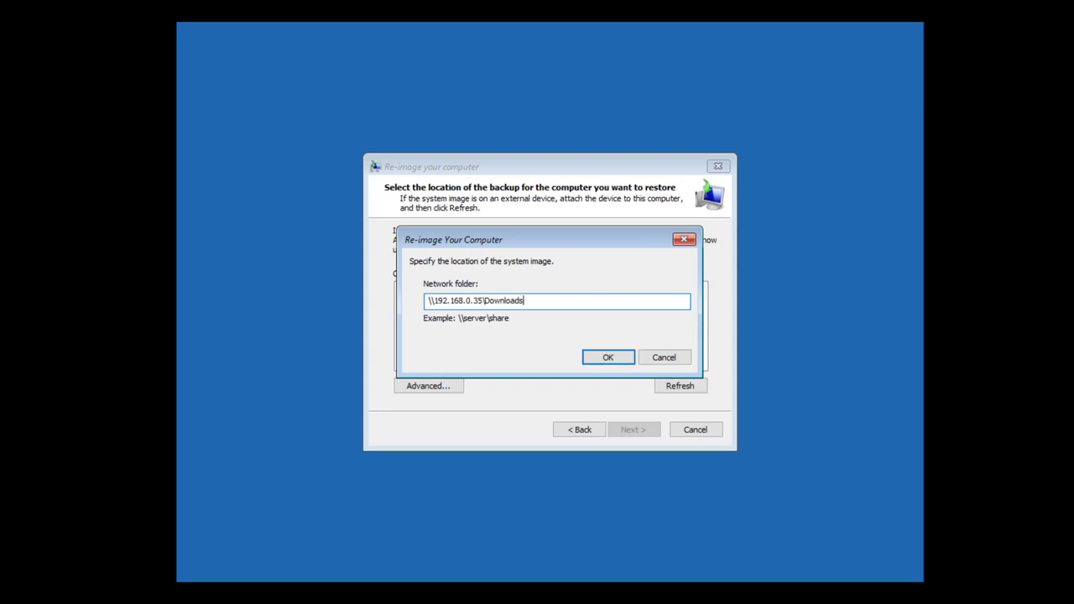
left_click(609, 357)
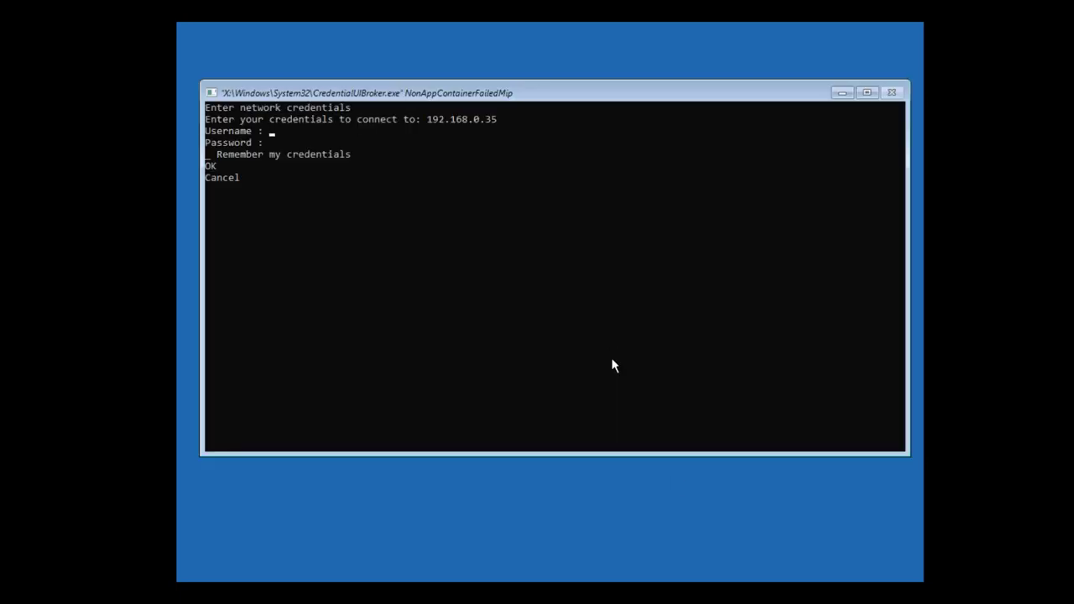
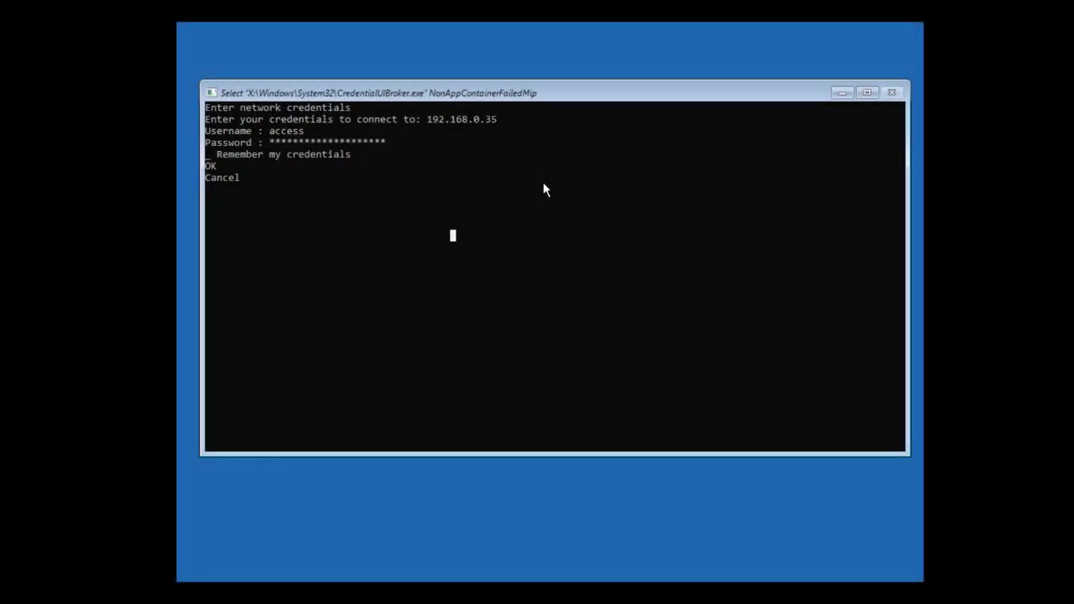
- Enter the share password, tick Remember my credentials, and submit the network share sign-in
key("Tab")
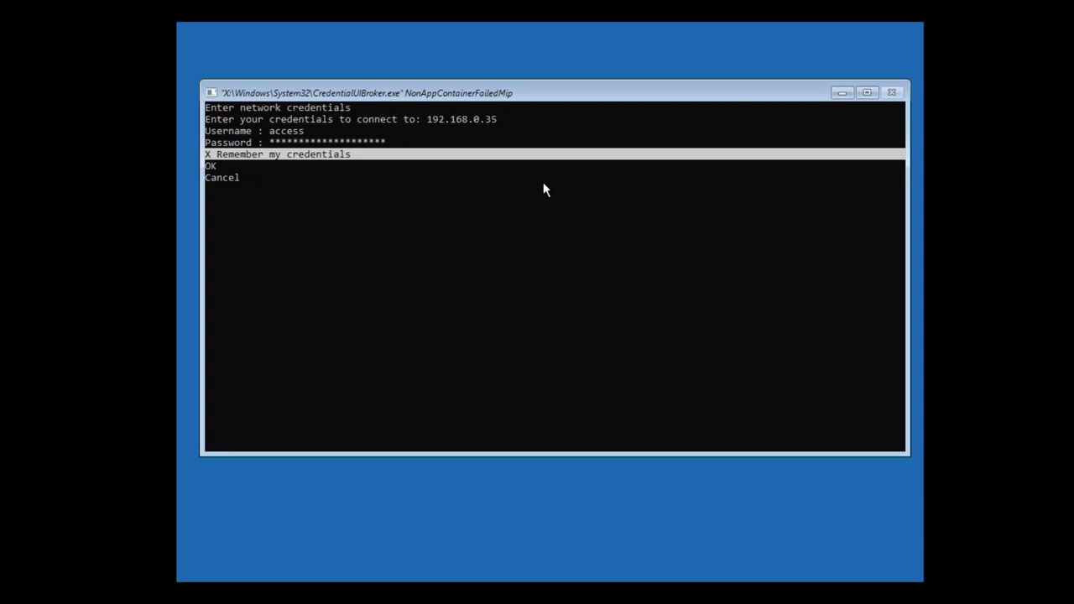
key("Down")
key("Return")
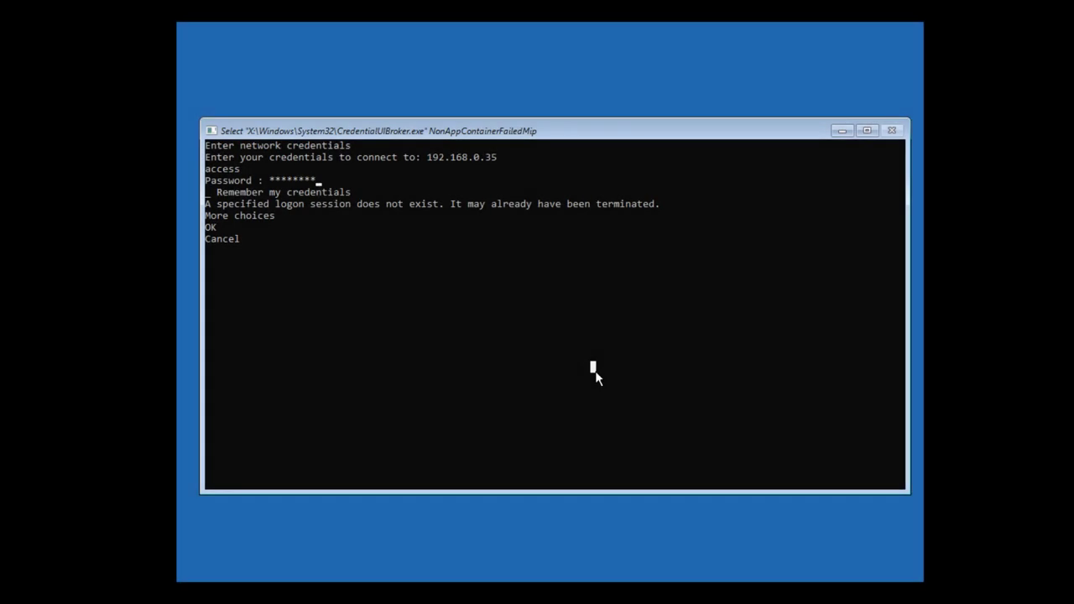
- Open More choices and browse the listed sign-in options, settling on Password
key("Down")
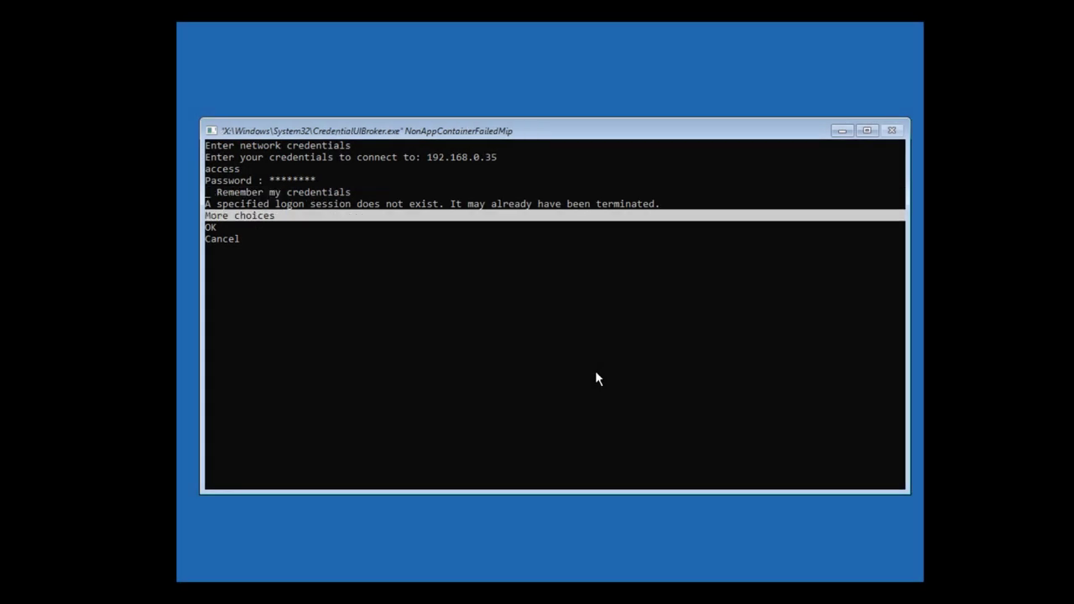
key("Down")
key("Up")
key("Down")
key("Up")
key("Return")
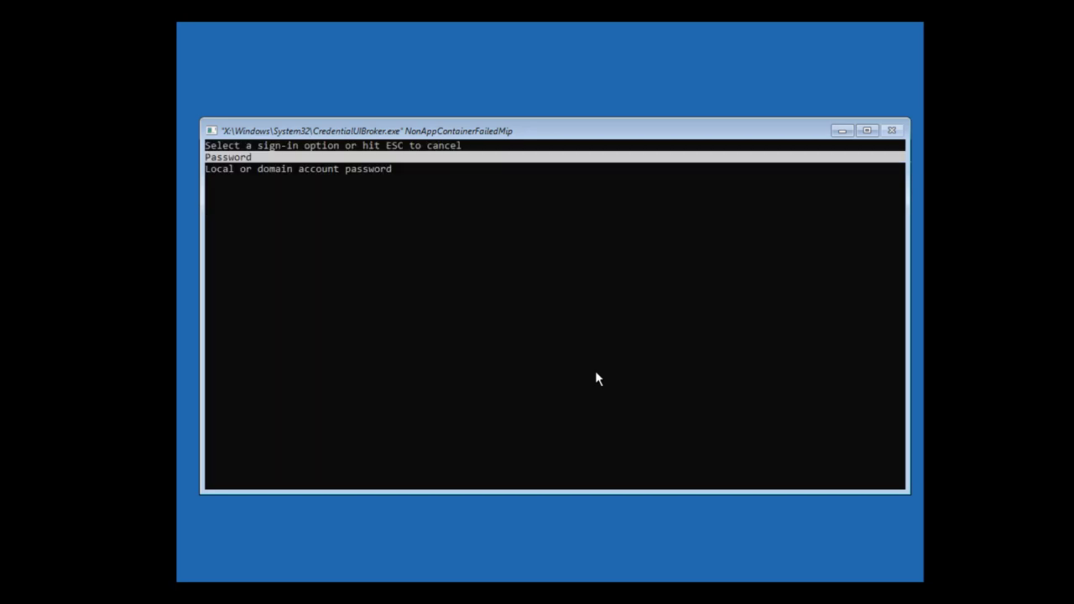
key("Down")
key("Up")
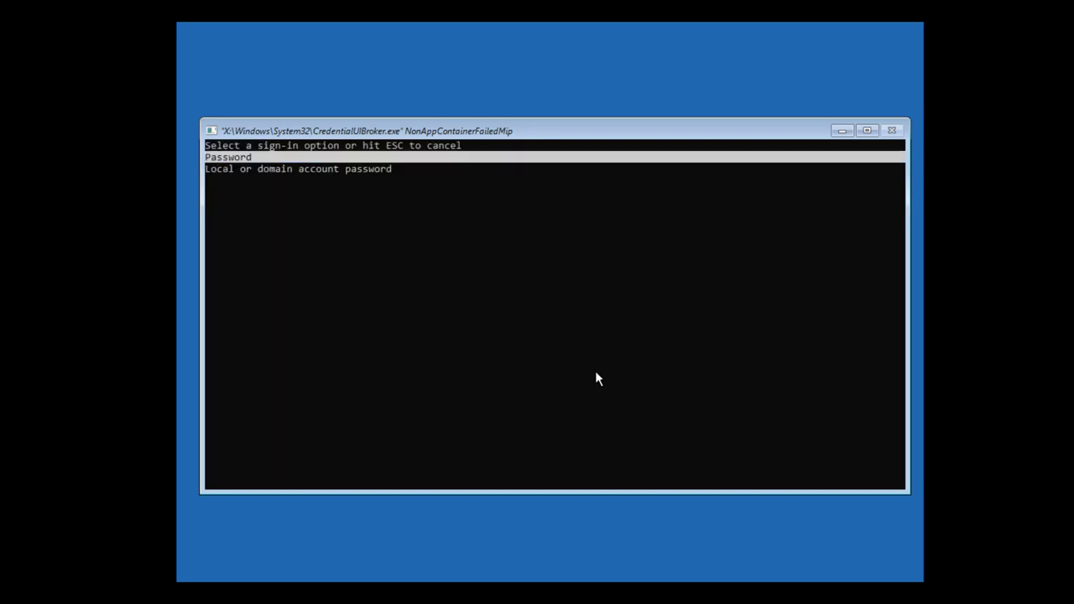
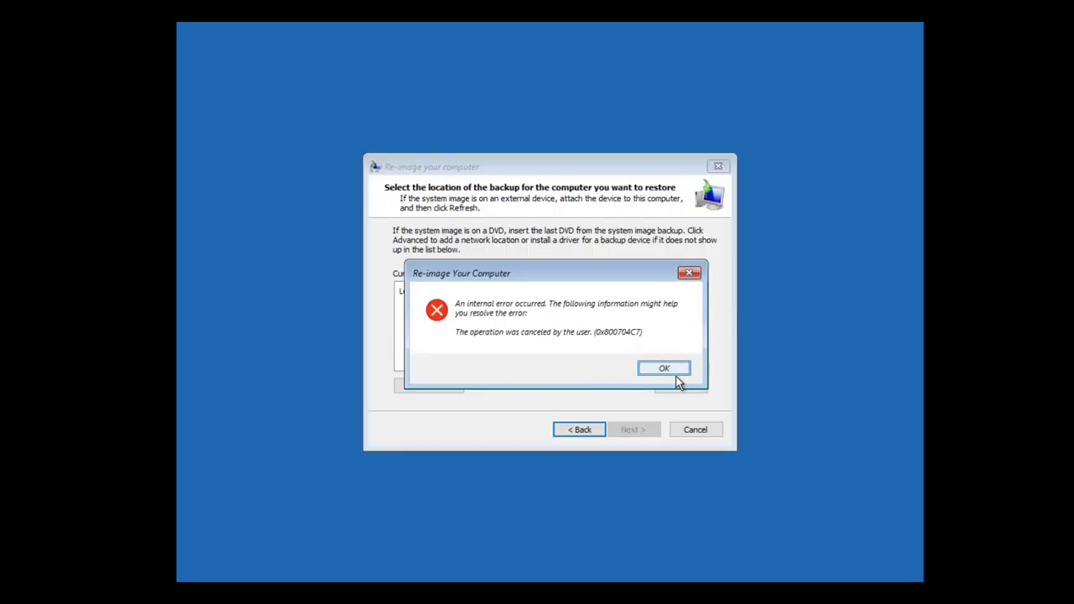
- Dismiss the internal error, then close the Advanced restore options without choosing one
left_click(677, 370)
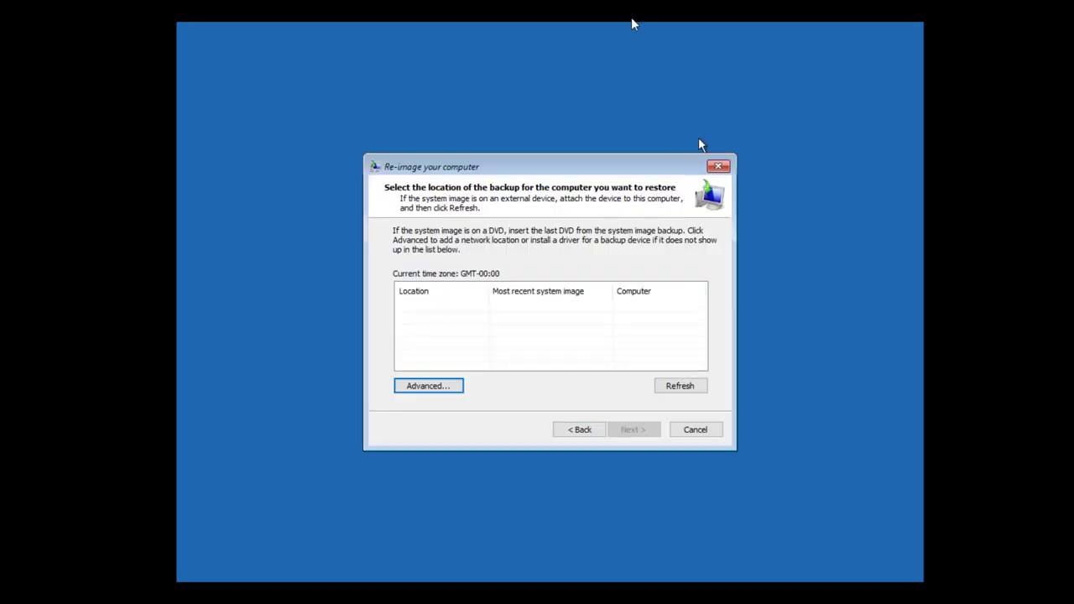
left_click(450, 387)
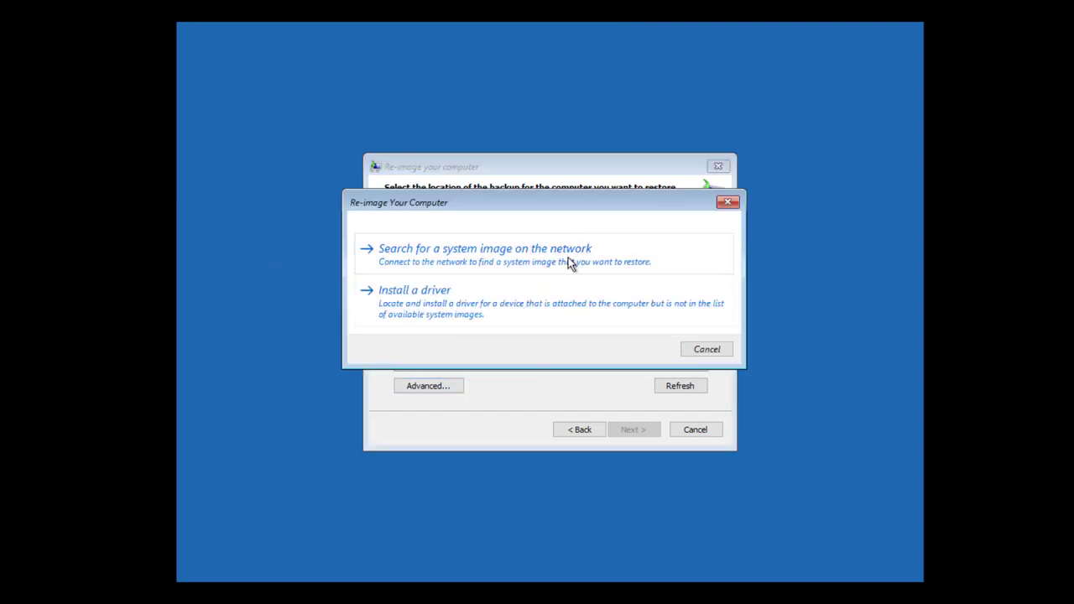
left_click(715, 349)
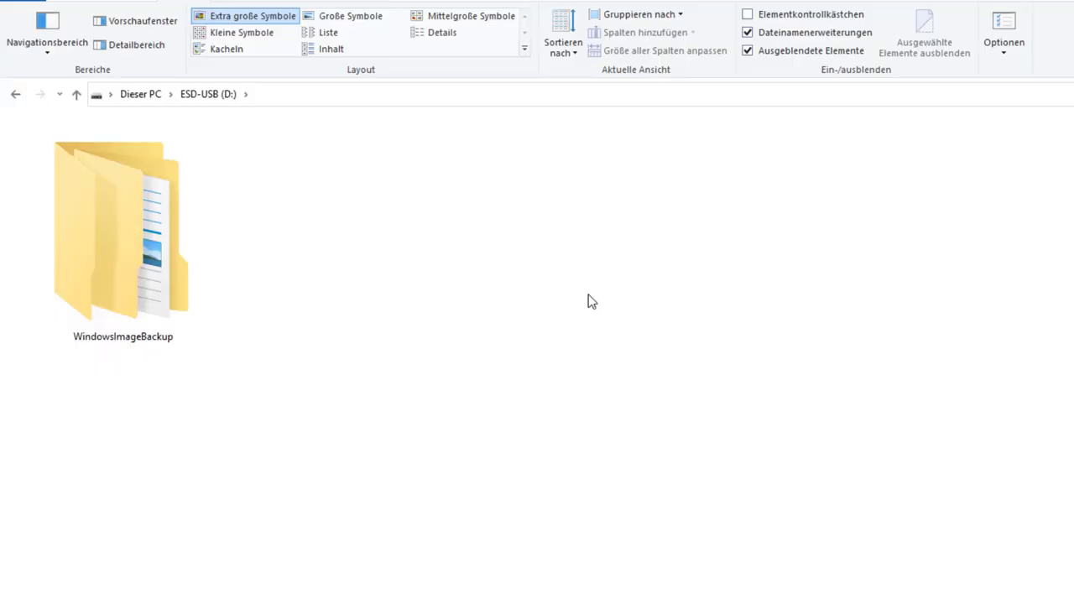
- Open WindowsImageBackup > DESKTOP-5LEGB97 on ESD-USB (D:), then rescan for system image backups
left_click(169, 277)
double_click(169, 276)
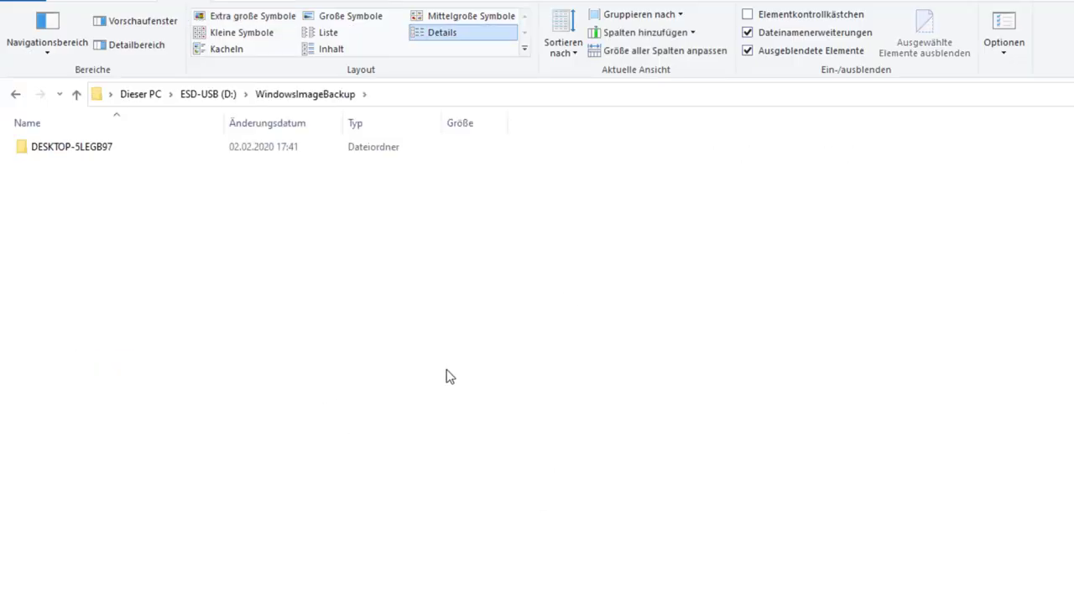
double_click(92, 158)
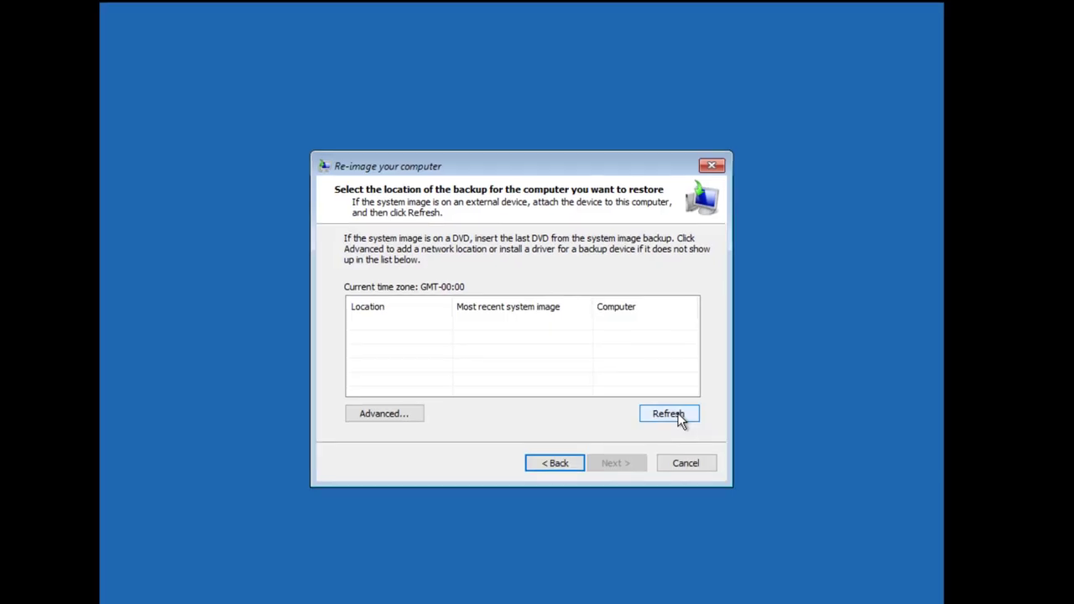
left_click(678, 414)
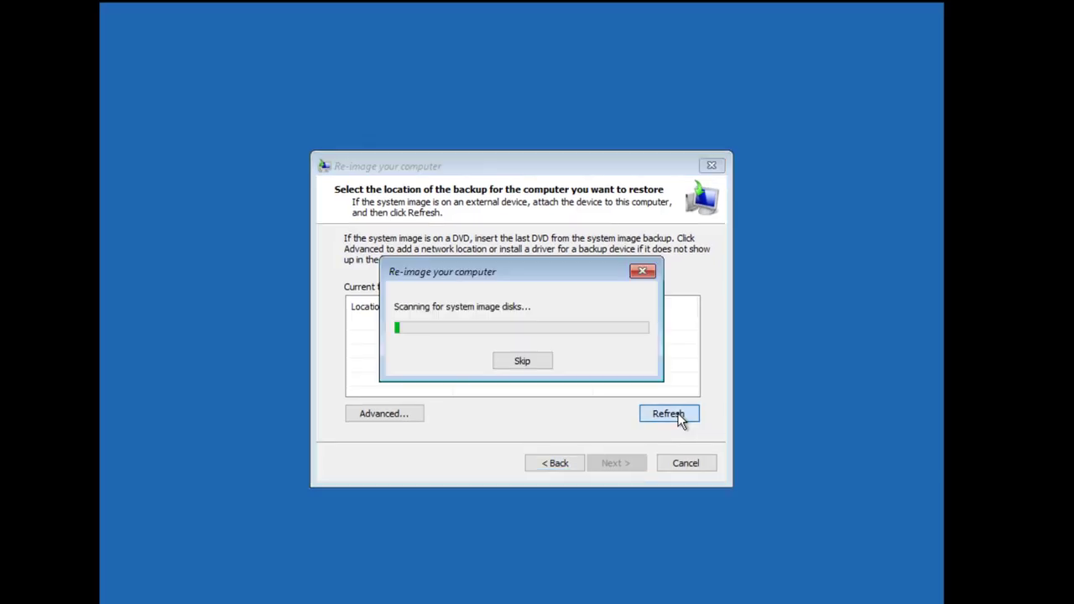
- Return to choosing a system image, retry the image search twice, then dismiss the cannot-find error
left_click(535, 462)
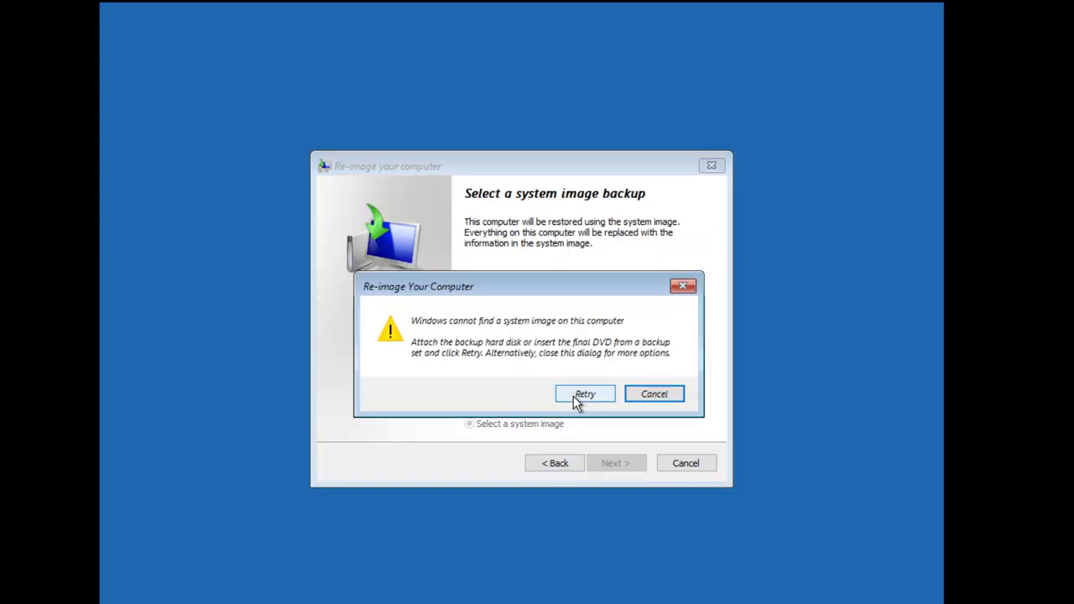
left_click(575, 398)
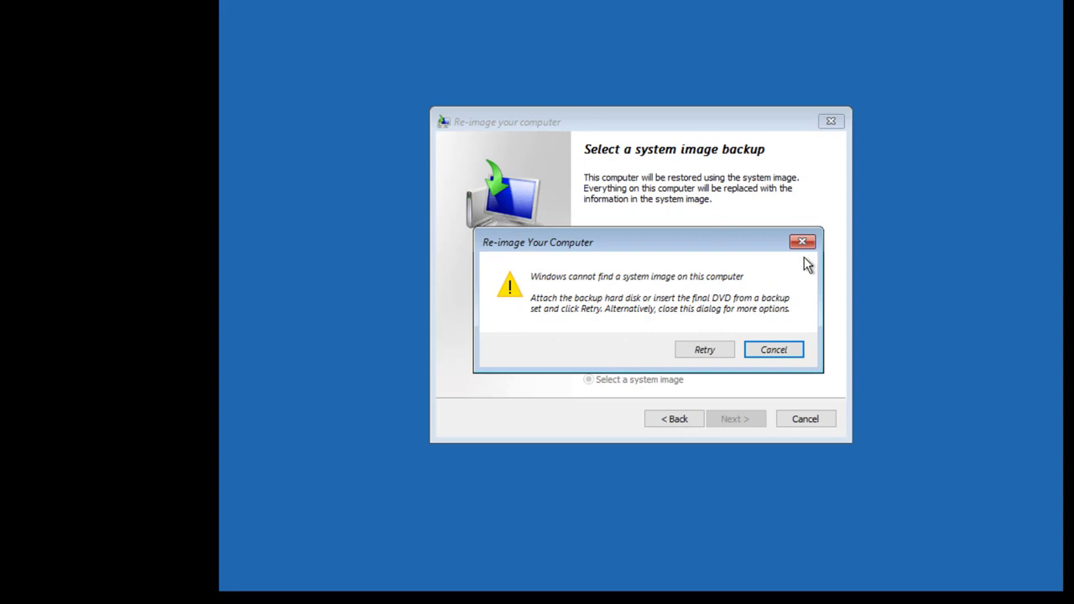
left_click(713, 351)
left_click(713, 351)
left_click(789, 351)
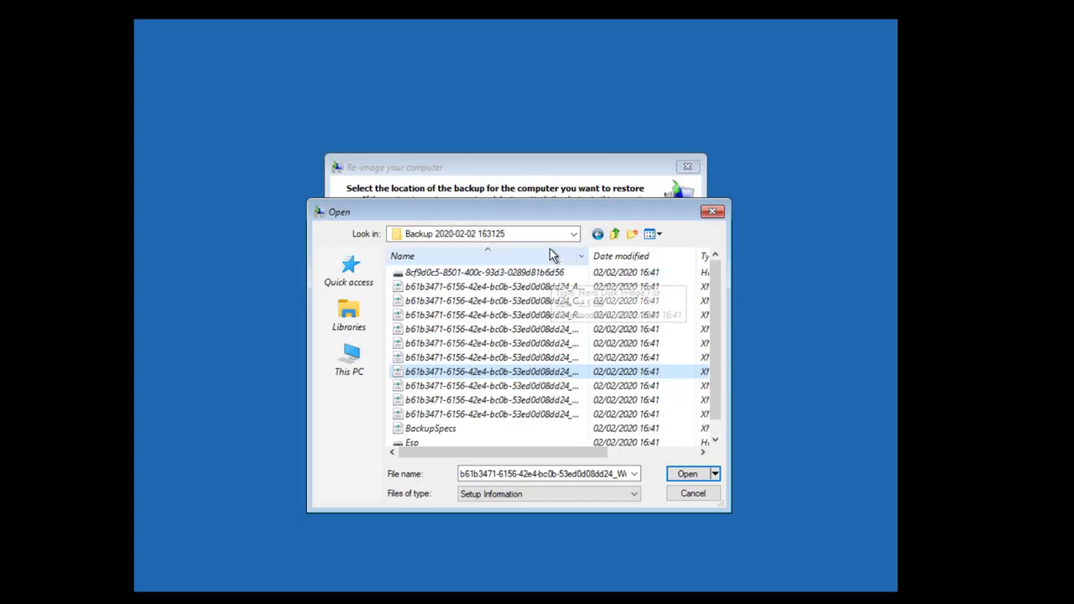
left_click(691, 494)
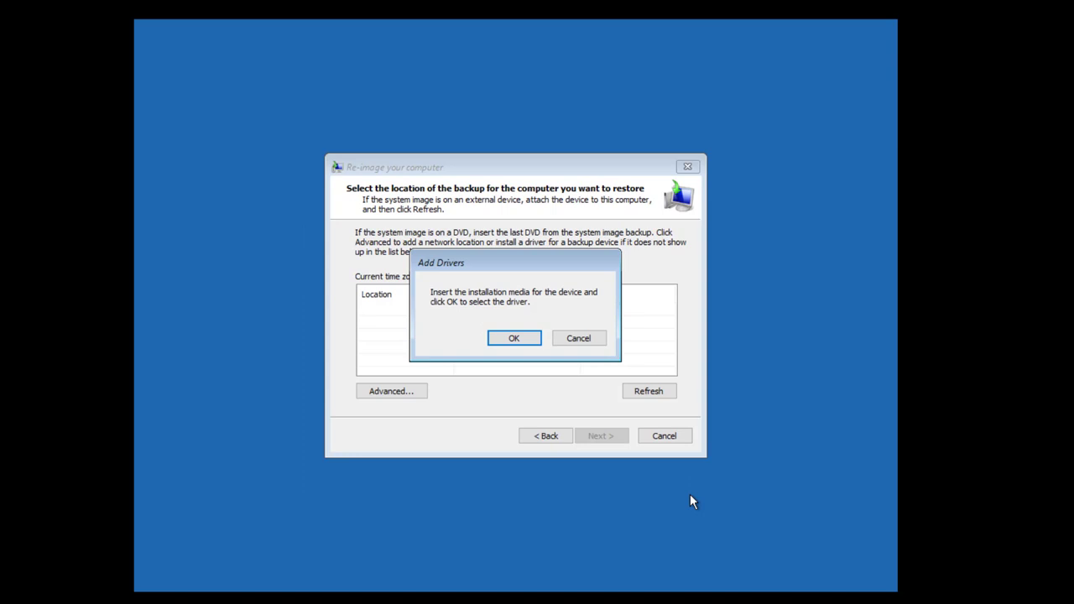
left_click(581, 338)
left_click(550, 437)
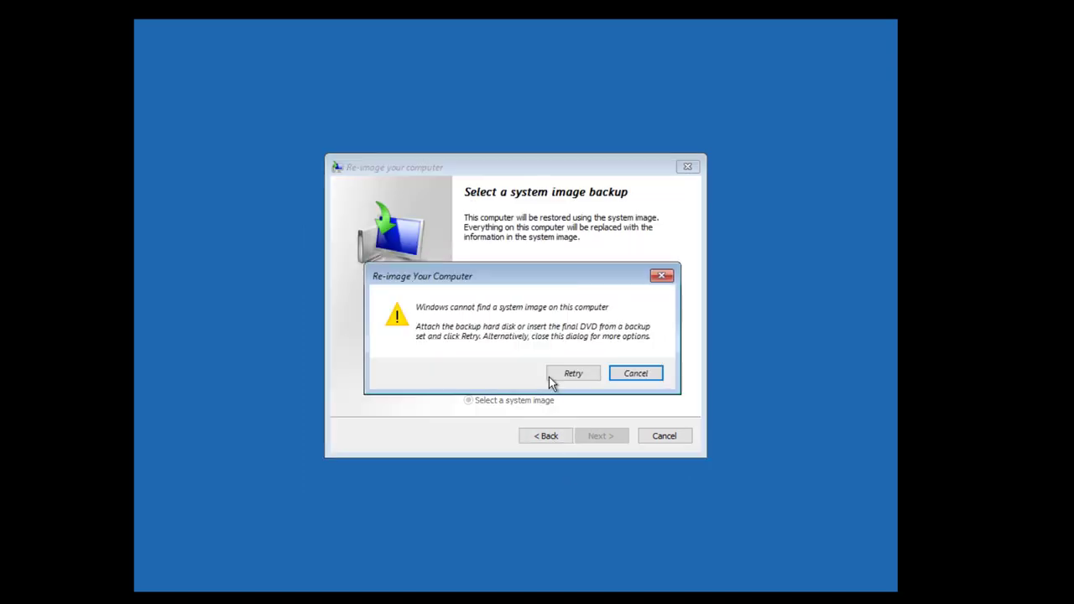
left_click(641, 379)
left_click(611, 435)
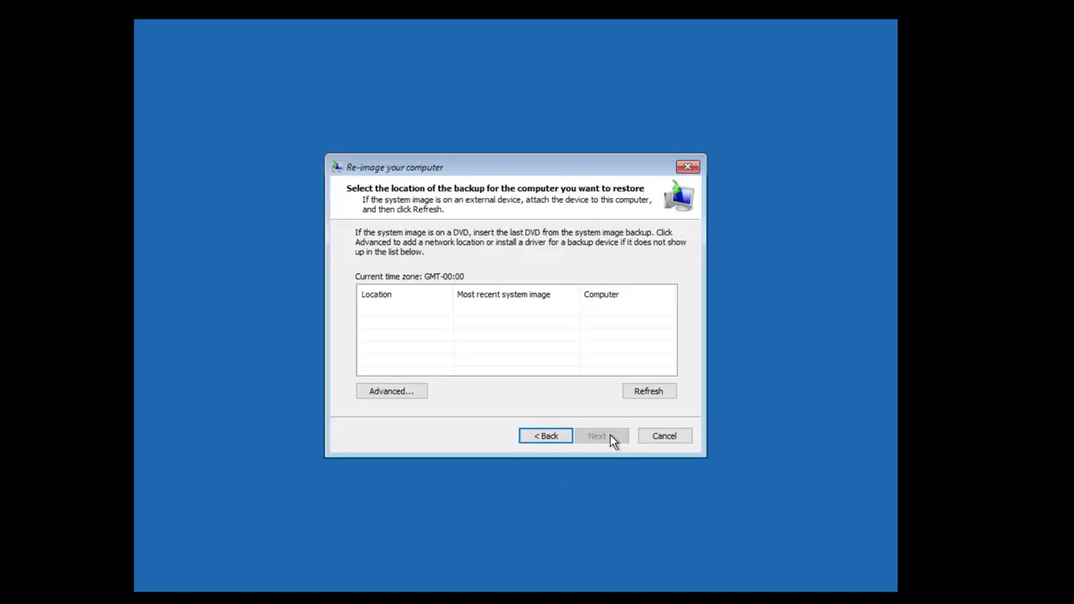
left_click(385, 392)
left_click(449, 313)
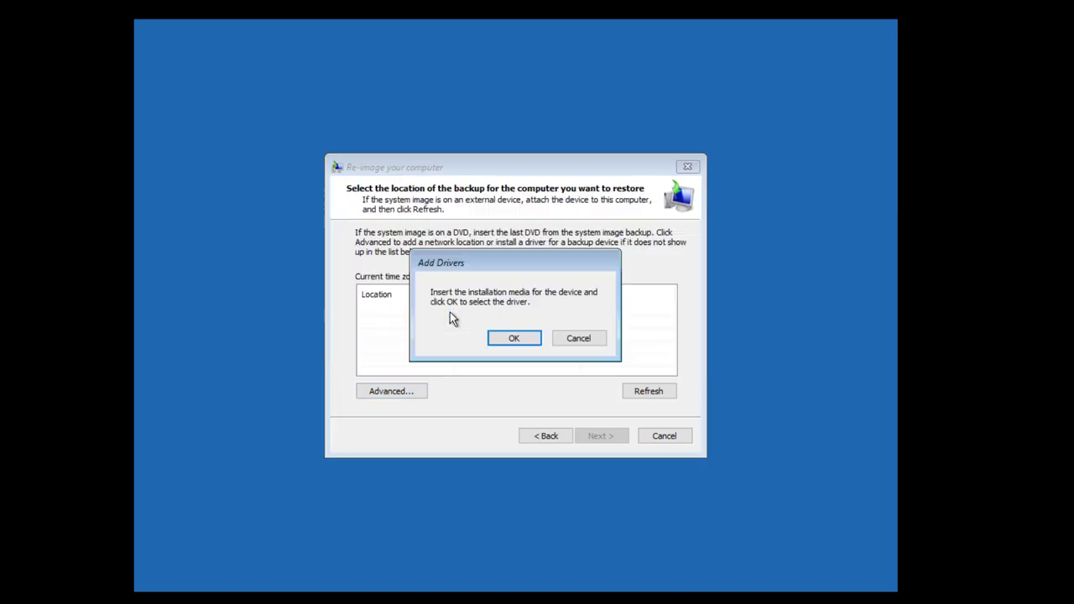
left_click(513, 342)
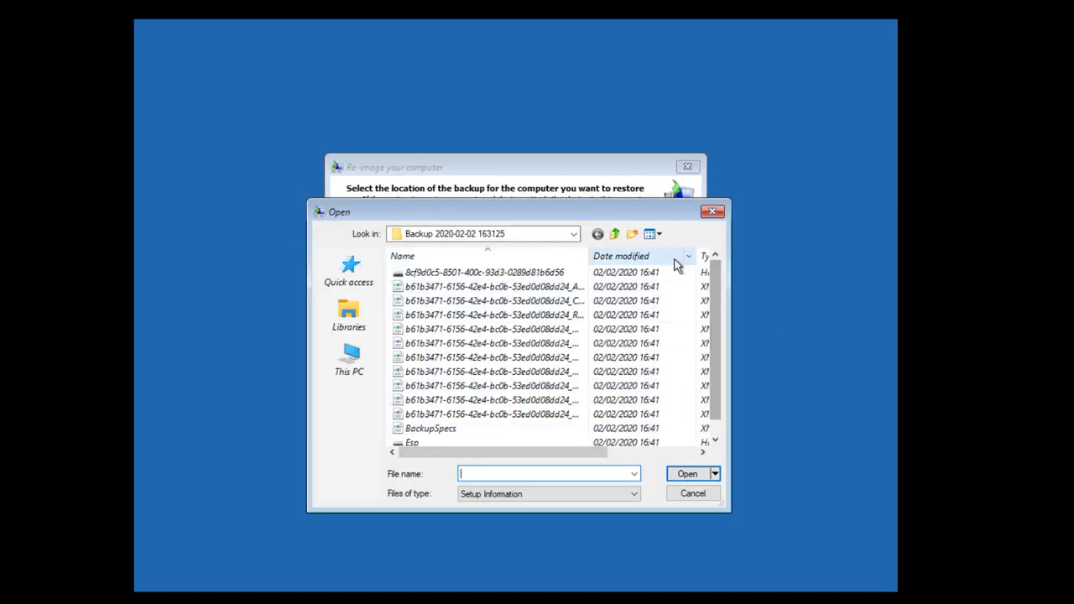
left_click_drag(594, 215, 607, 189)
left_click(589, 212)
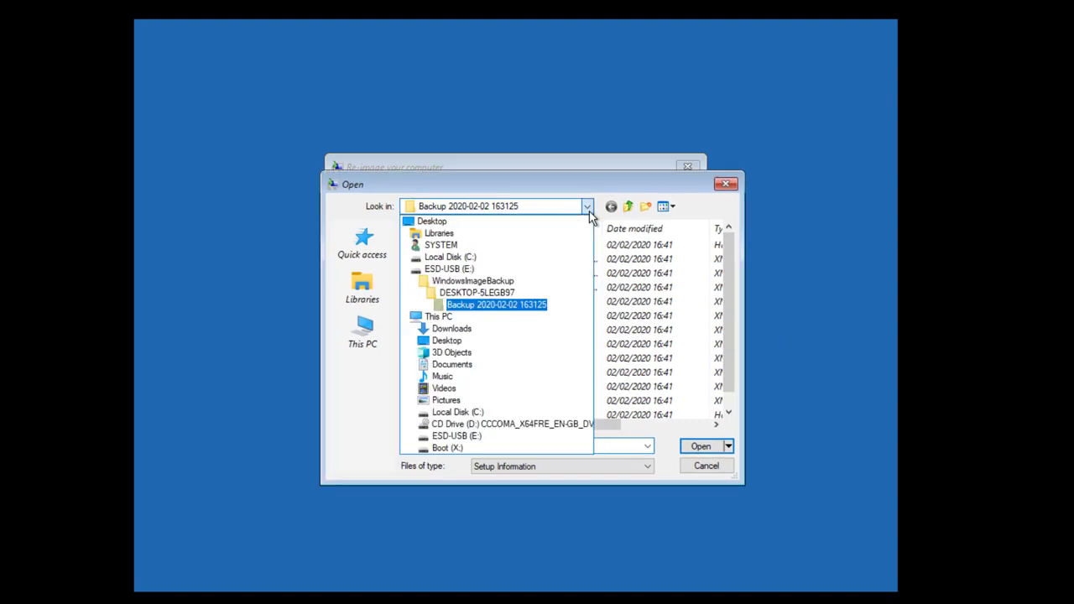
left_click(503, 308)
left_click(482, 246)
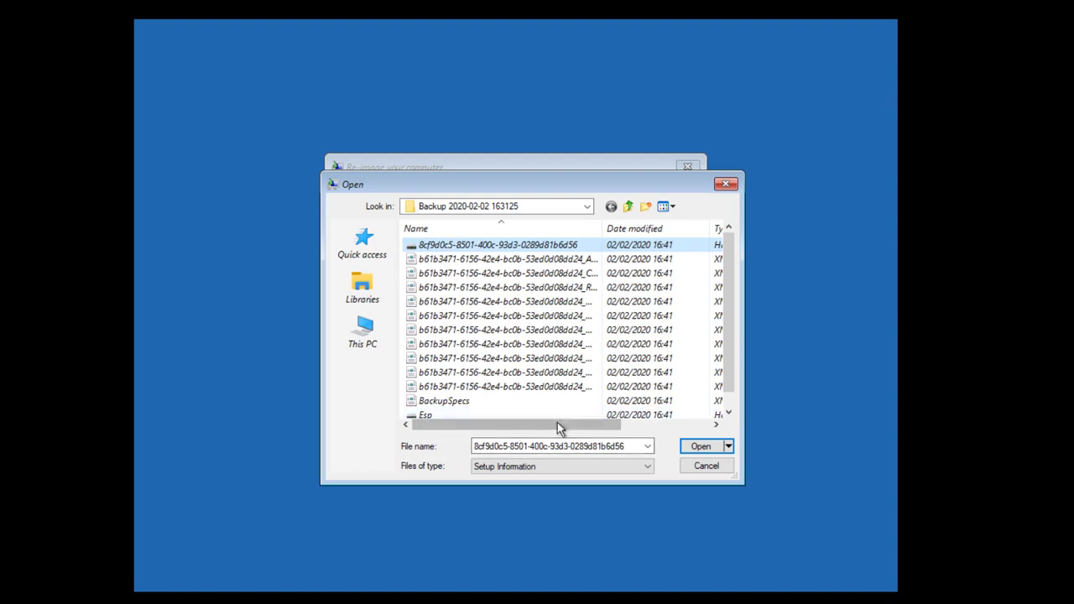
left_click_drag(558, 423, 647, 424)
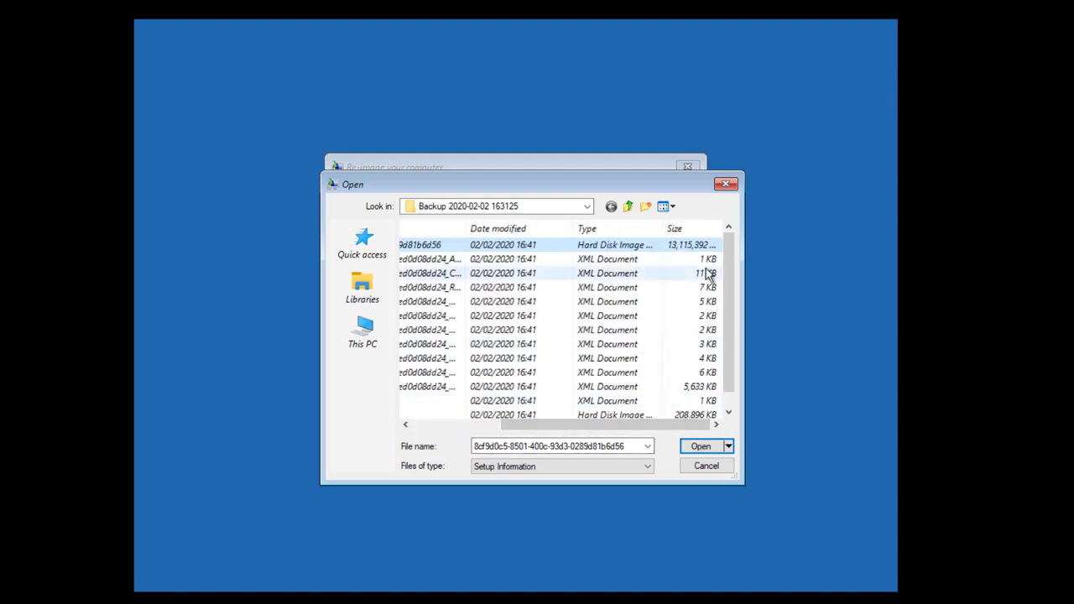
left_click(693, 230)
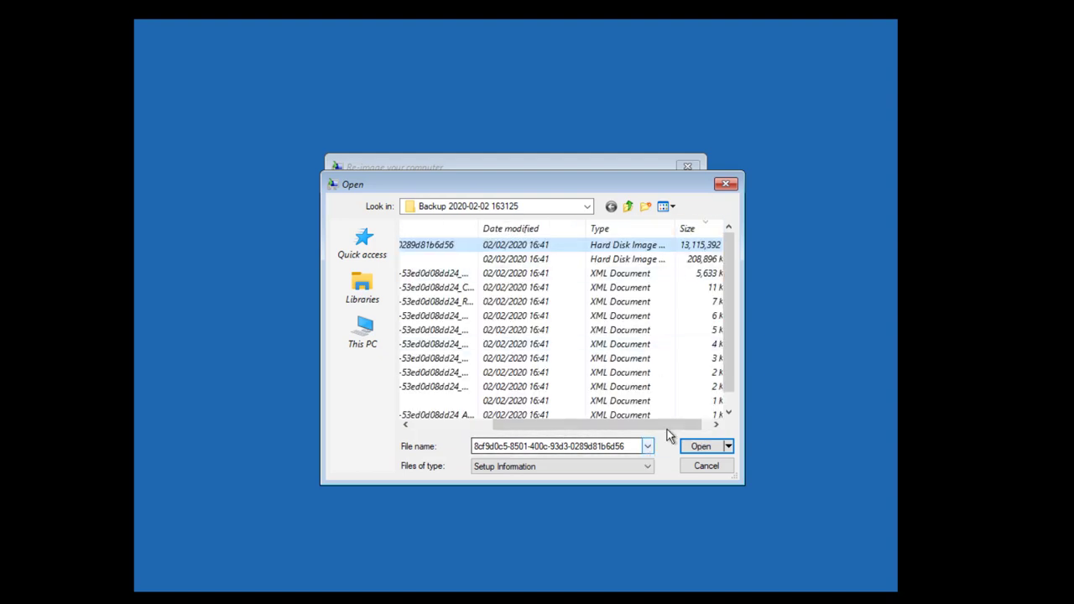
left_click_drag(671, 424, 570, 426)
- Check the disk image's context menu, then cancel the driver Open dialog and the Add Drivers prompt
right_click(484, 244)
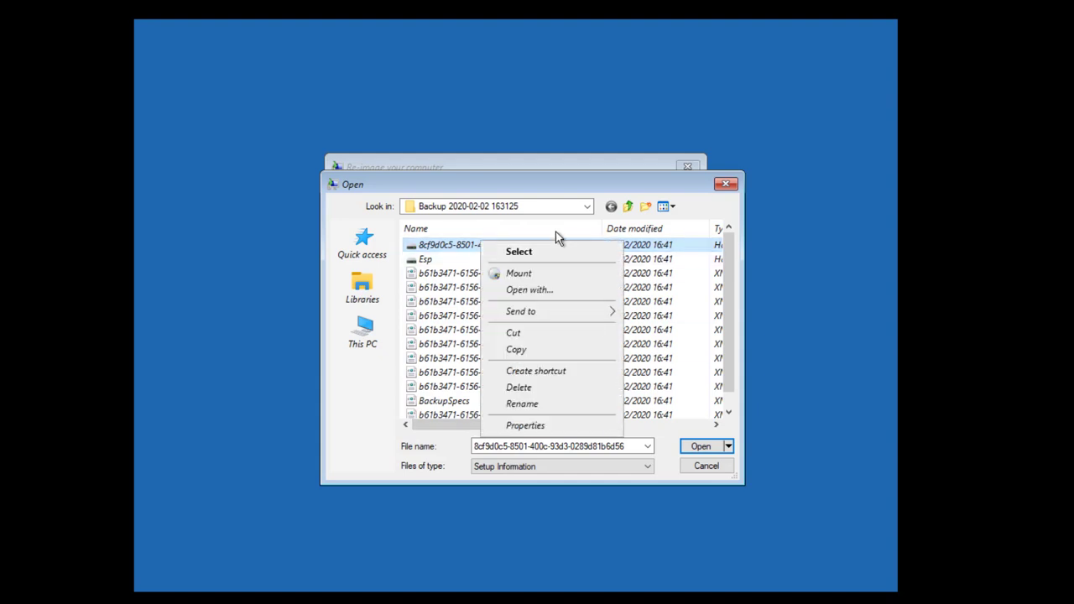
left_click(539, 275)
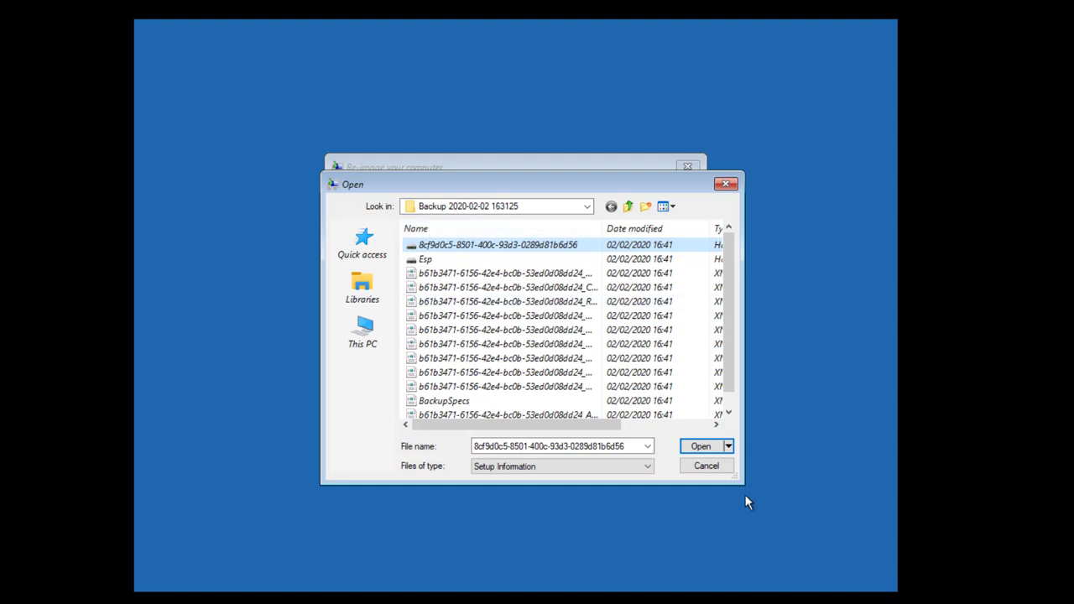
left_click(705, 468)
left_click(579, 340)
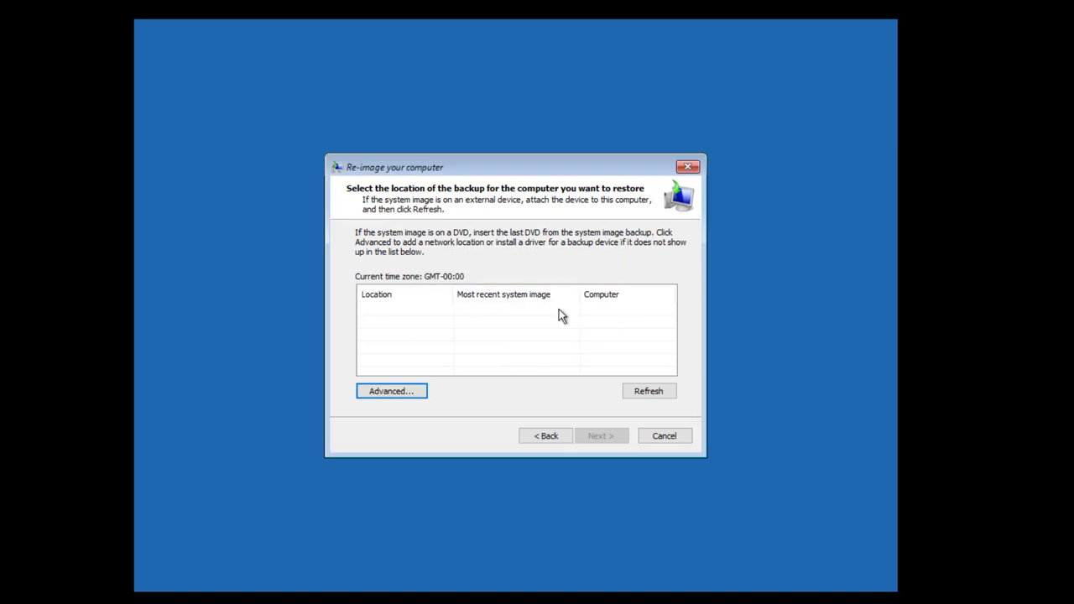
left_click(634, 392)
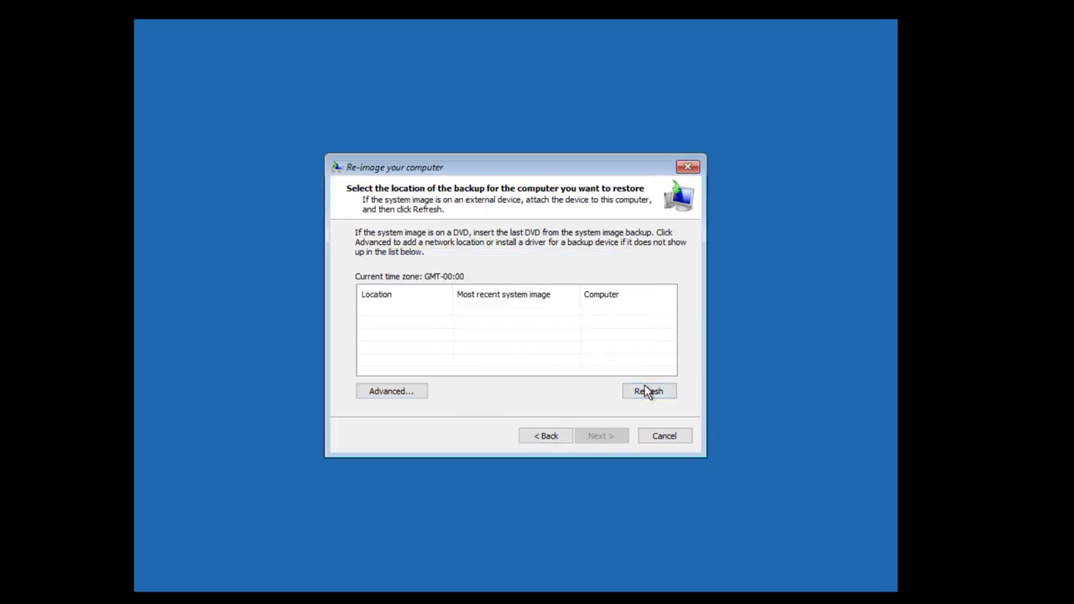
left_click(648, 393)
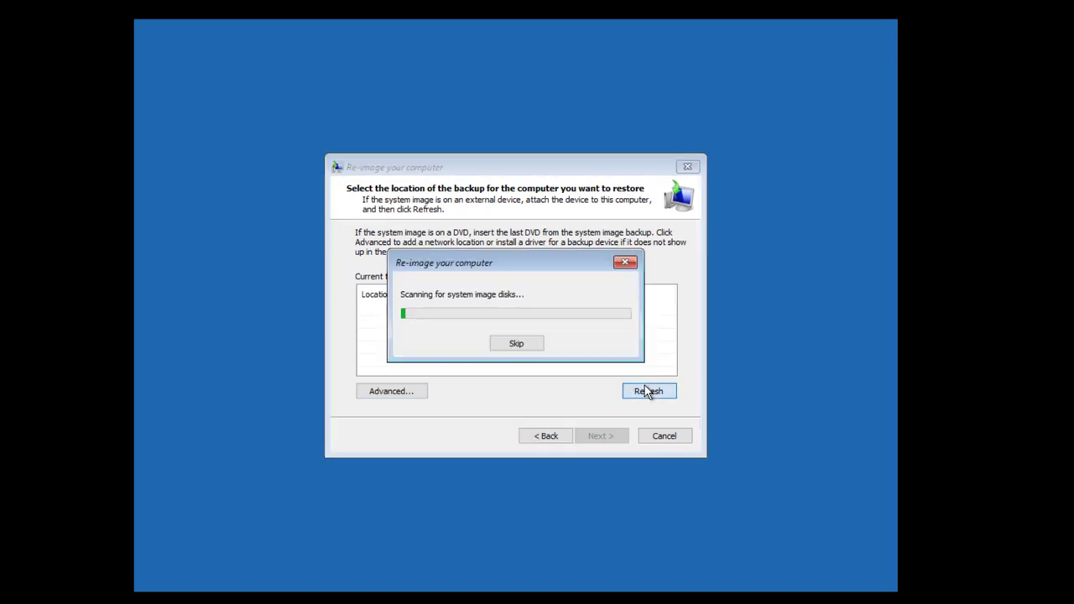
left_click(418, 391)
key("Escape")
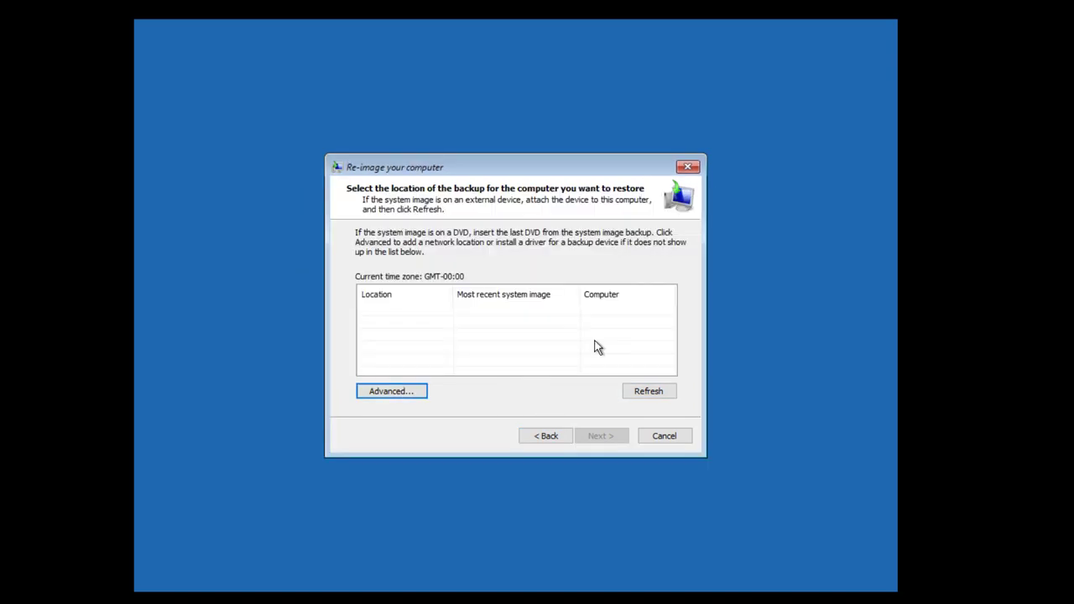